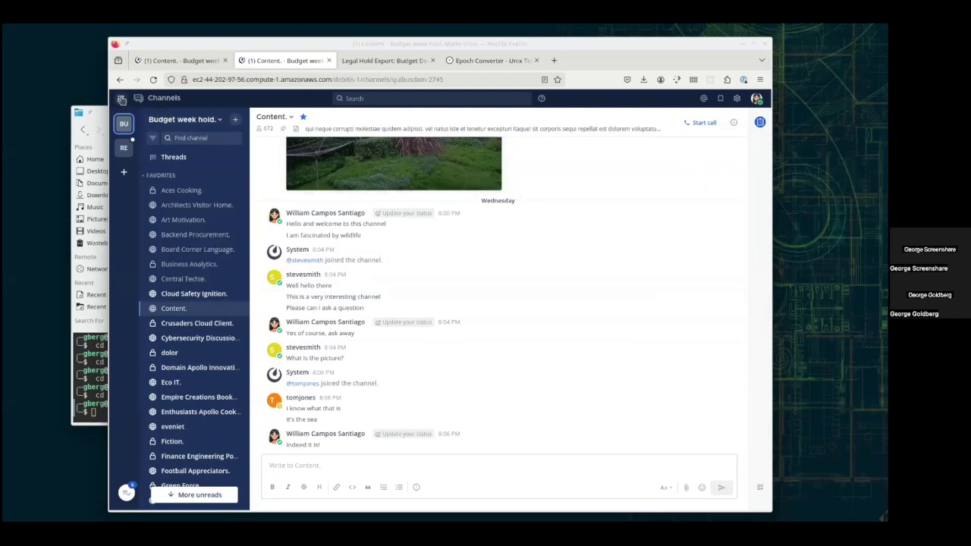
Open the Legal Hold Plugin settings in the System Console and leave Enable Plugin set to true.
{"action": "left_click", "coordinate": [121, 99]}
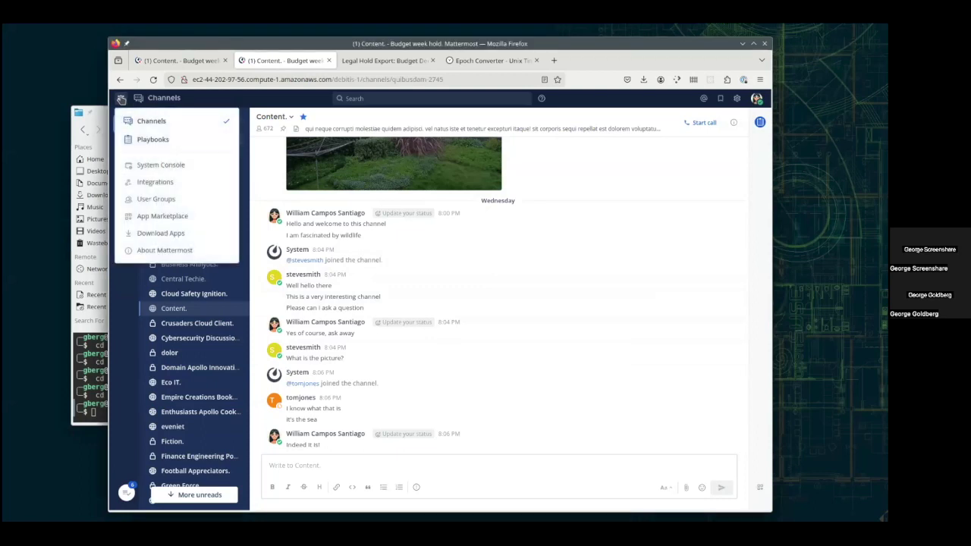
{"action": "left_click", "coordinate": [196, 166]}
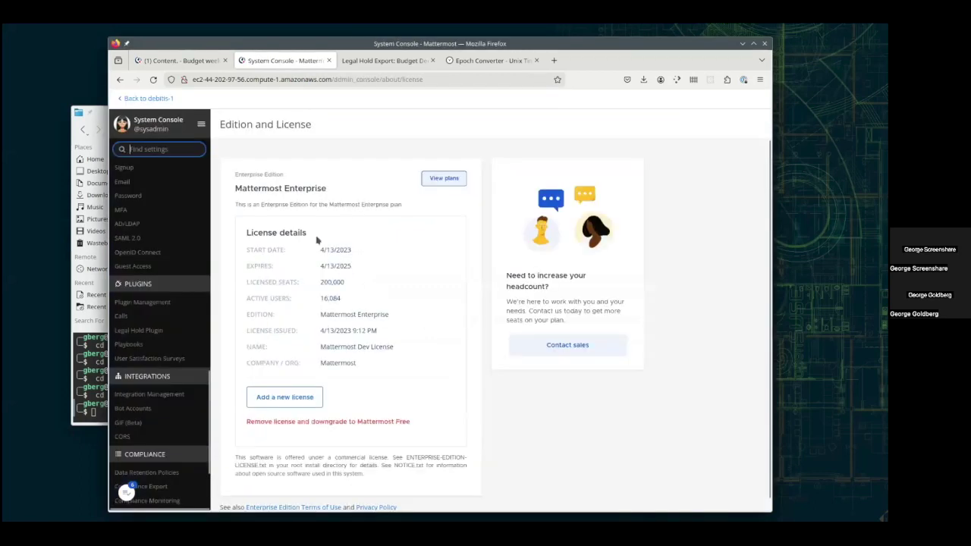
{"action": "scroll", "coordinate": [174, 330], "scroll_direction": "down", "scroll_amount": 3}
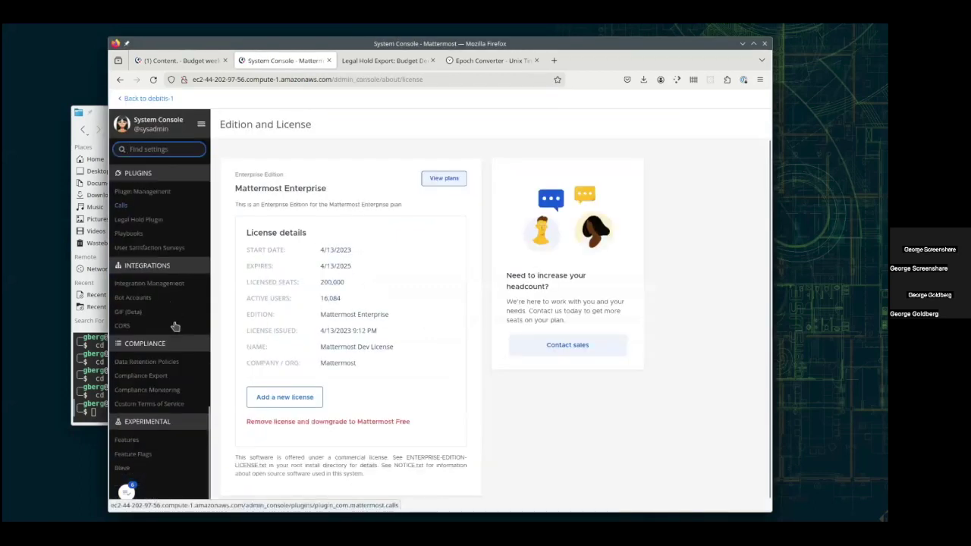
{"action": "left_click", "coordinate": [141, 221]}
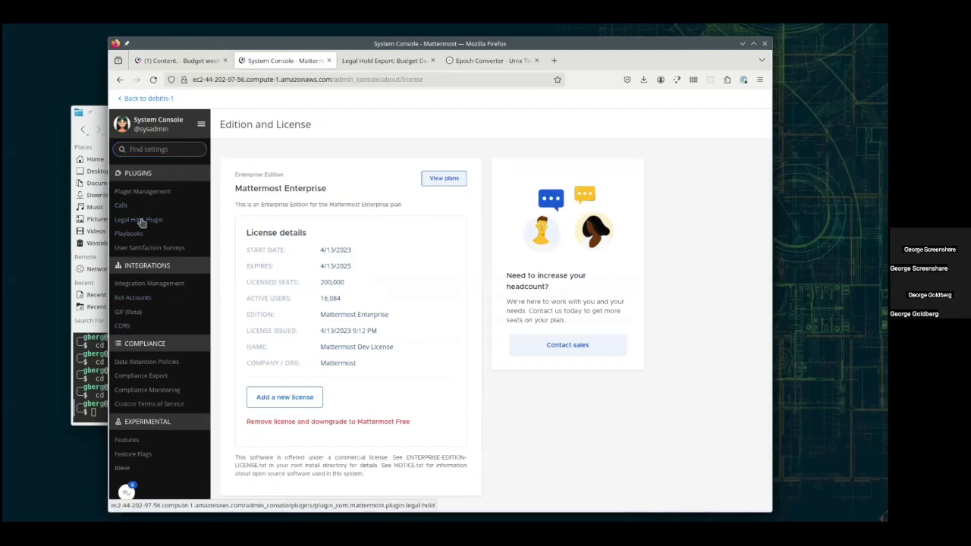
{"action": "left_click", "coordinate": [391, 224]}
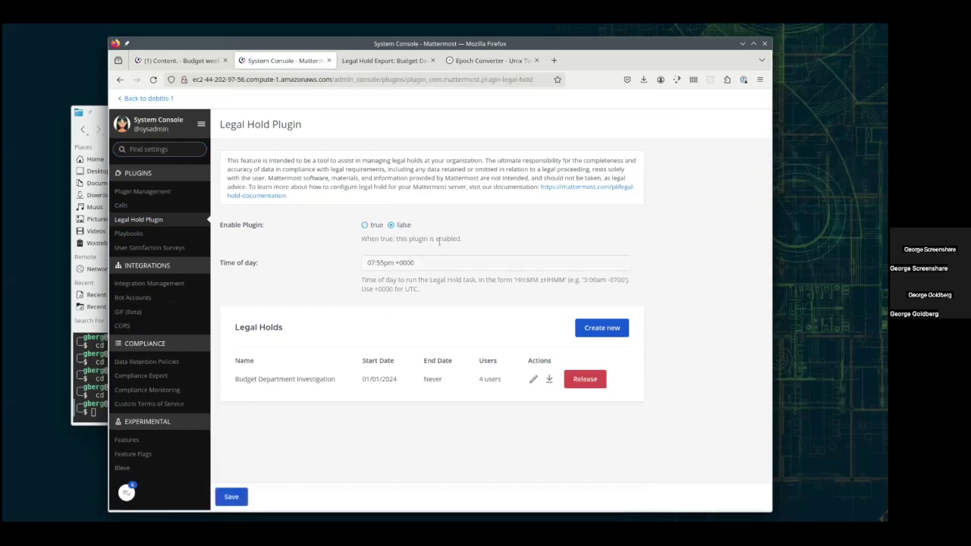
{"action": "left_click", "coordinate": [366, 227]}
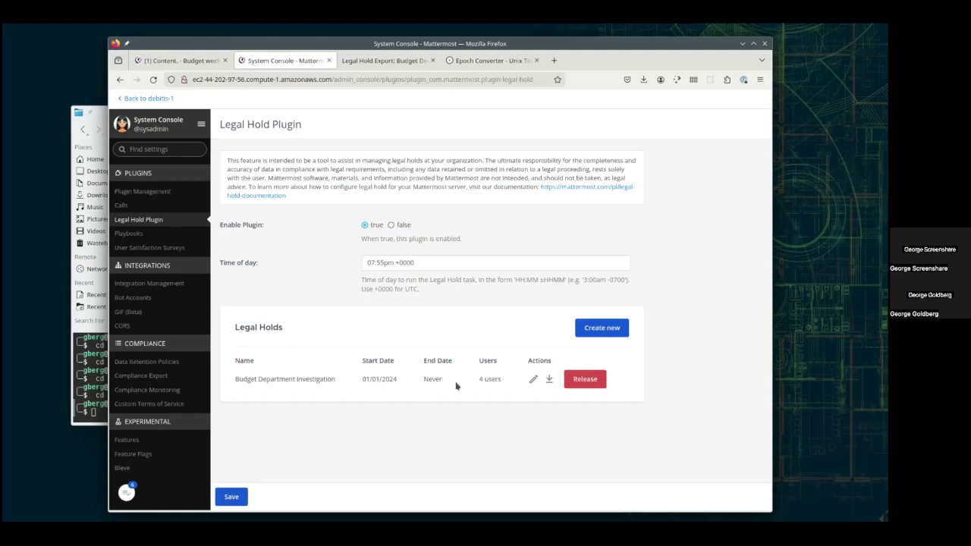
View the editable details of the Budget Department Investigation legal hold and close them without changes.
{"action": "left_click", "coordinate": [534, 380]}
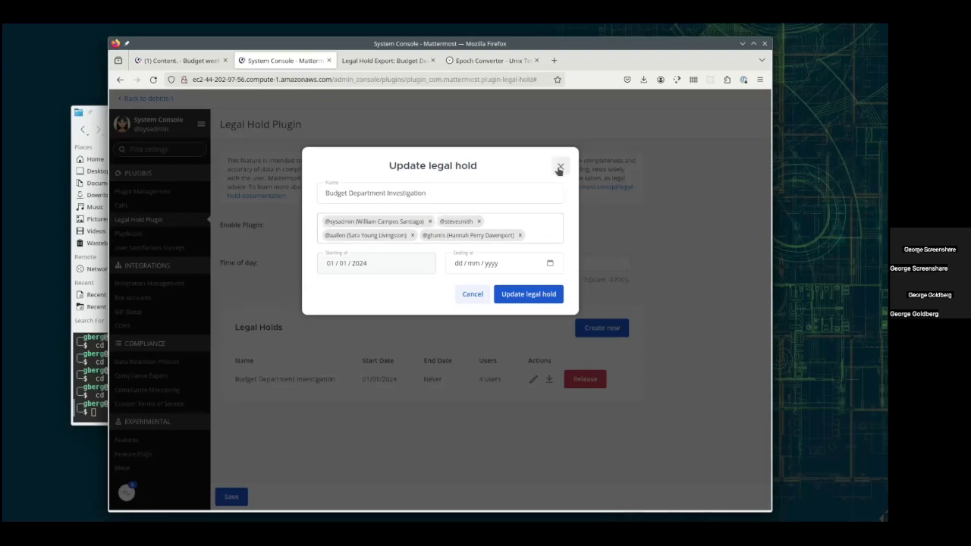
{"action": "left_click", "coordinate": [541, 232]}
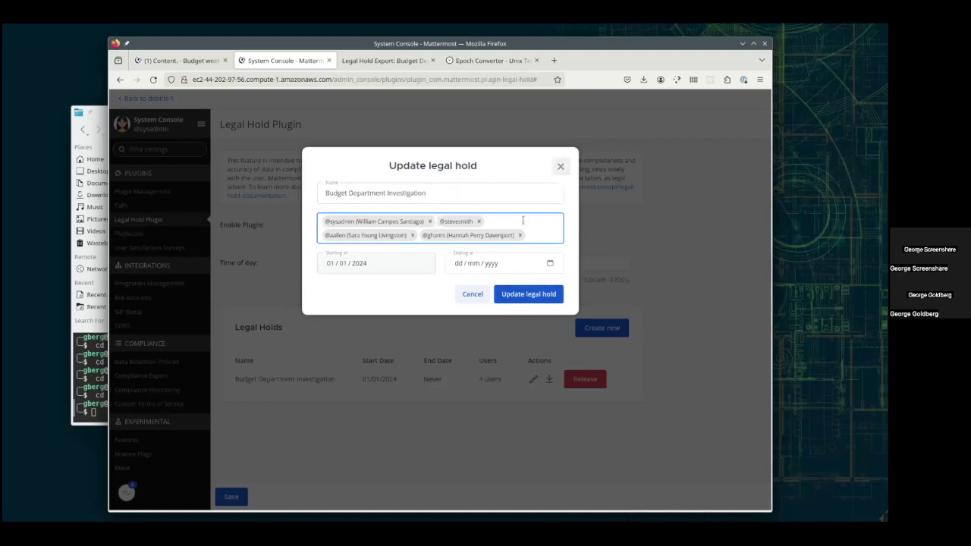
{"action": "left_click", "coordinate": [557, 170]}
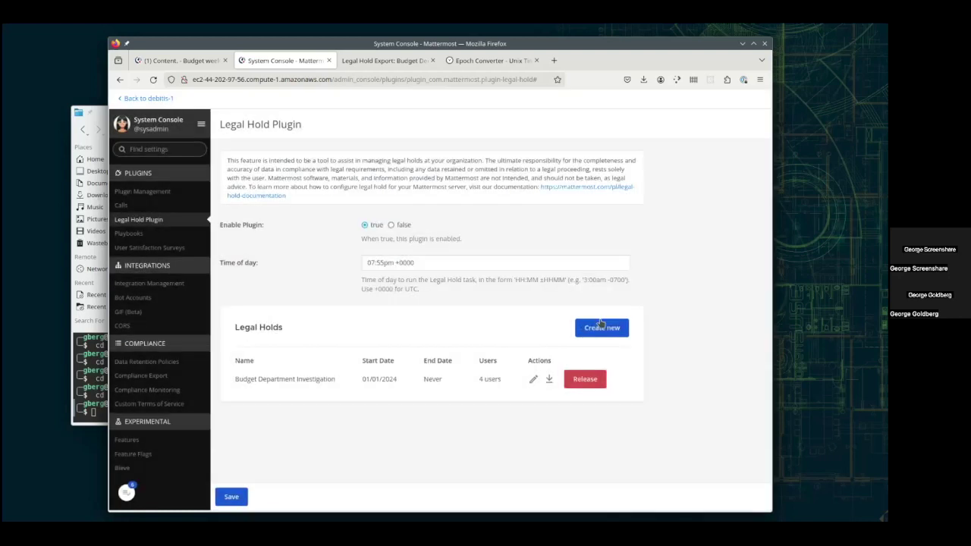
Start a new legal hold named "New Legal Hold" and add two users to it.
{"action": "left_click", "coordinate": [602, 326]}
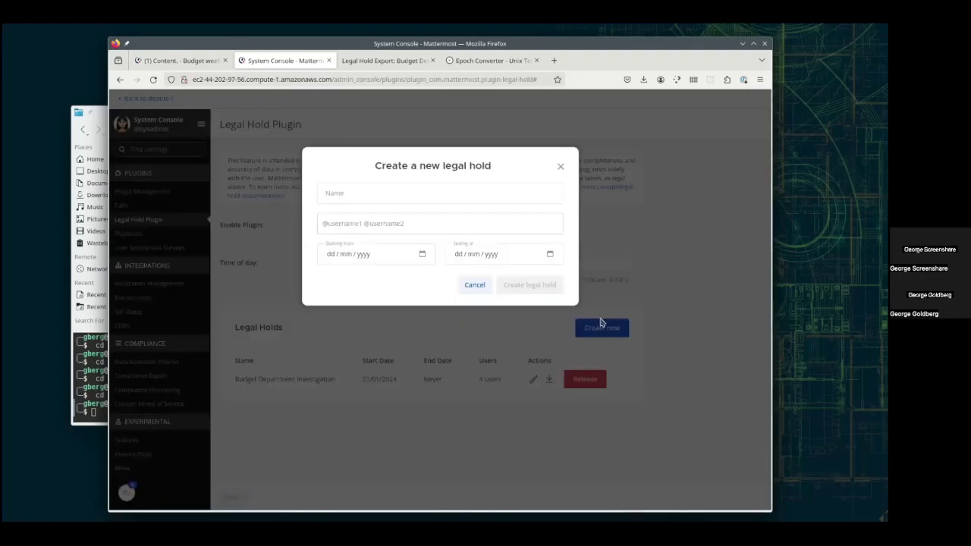
{"action": "left_click", "coordinate": [368, 194]}
{"action": "type", "text": "N"}
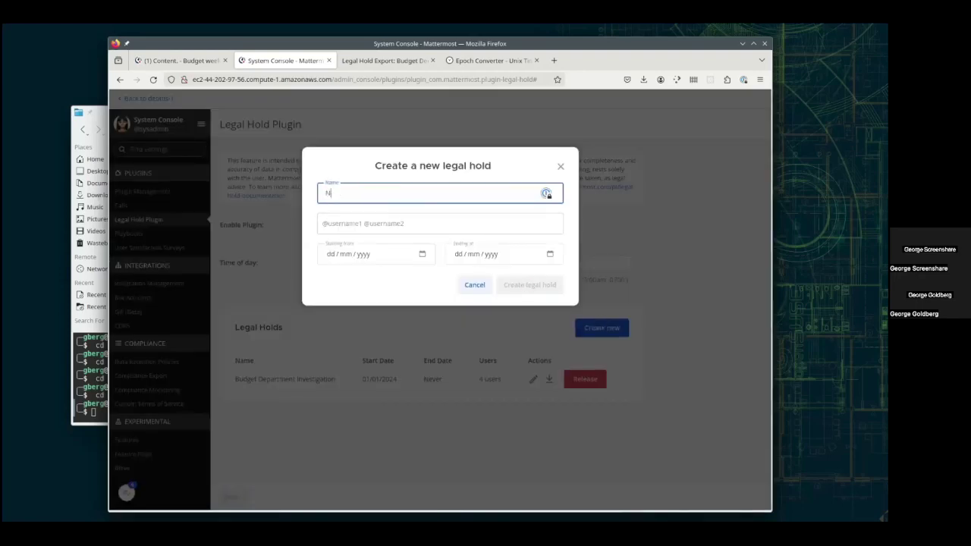
{"action": "type", "text": "ew Legal Hold"}
{"action": "key", "text": "Tab"}
{"action": "type", "text": "@steve"}
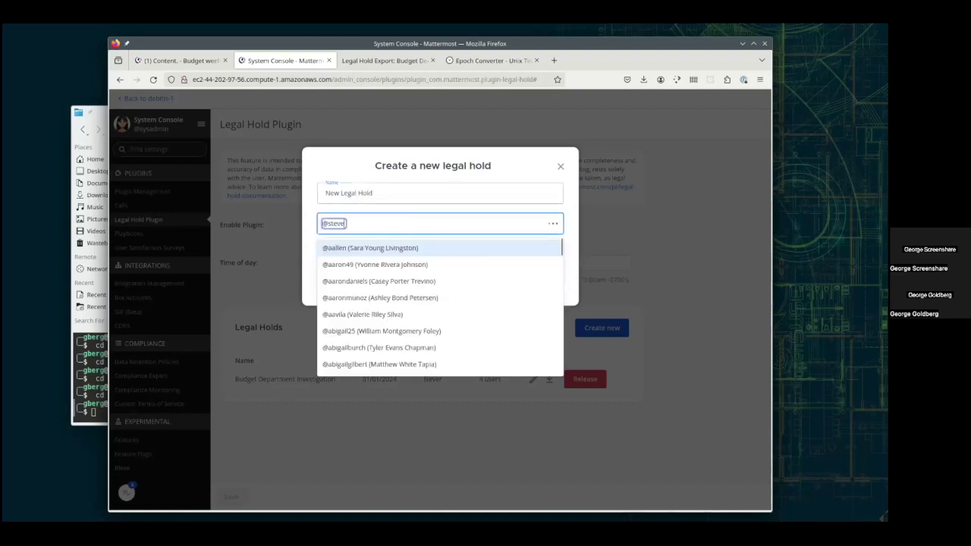
{"action": "key", "text": "Return"}
{"action": "type", "text": "@"}
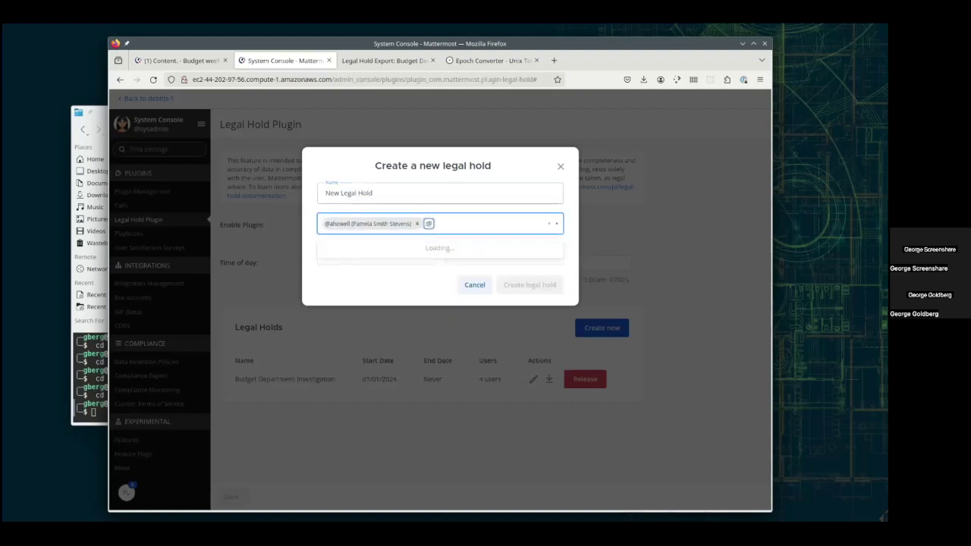
{"action": "type", "text": "chris"}
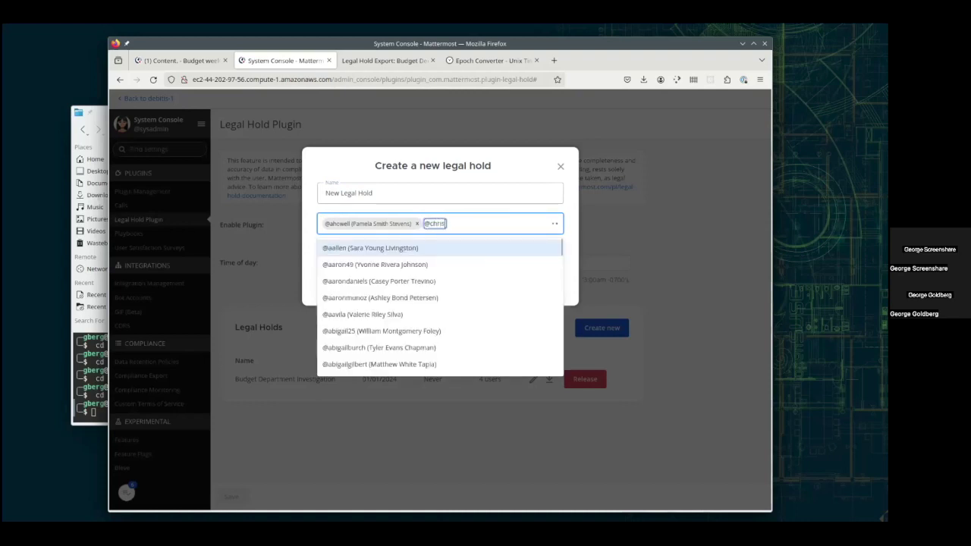
{"action": "key", "text": "Return"}
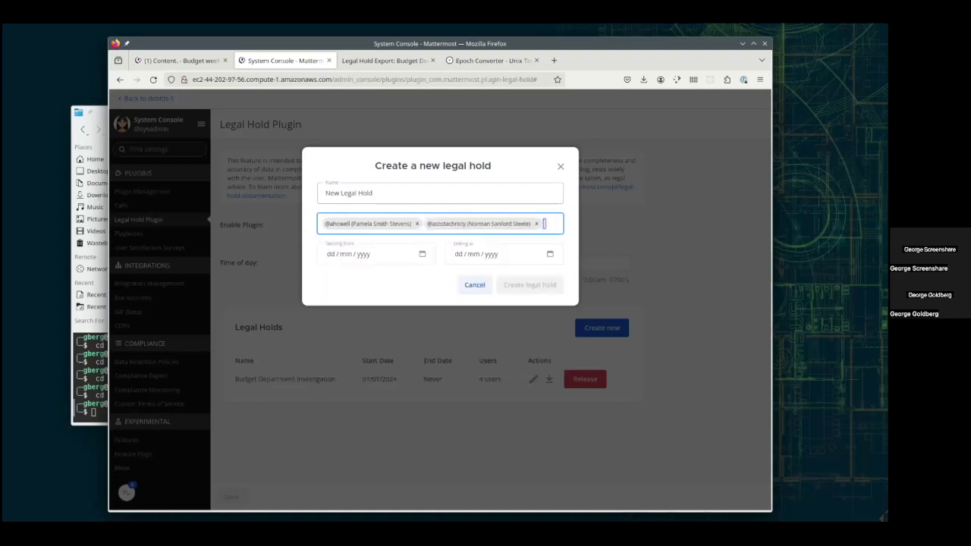
Set the starting date to 01/03/2024, leave the ending date empty, and create the legal hold.
{"action": "left_click", "coordinate": [332, 255]}
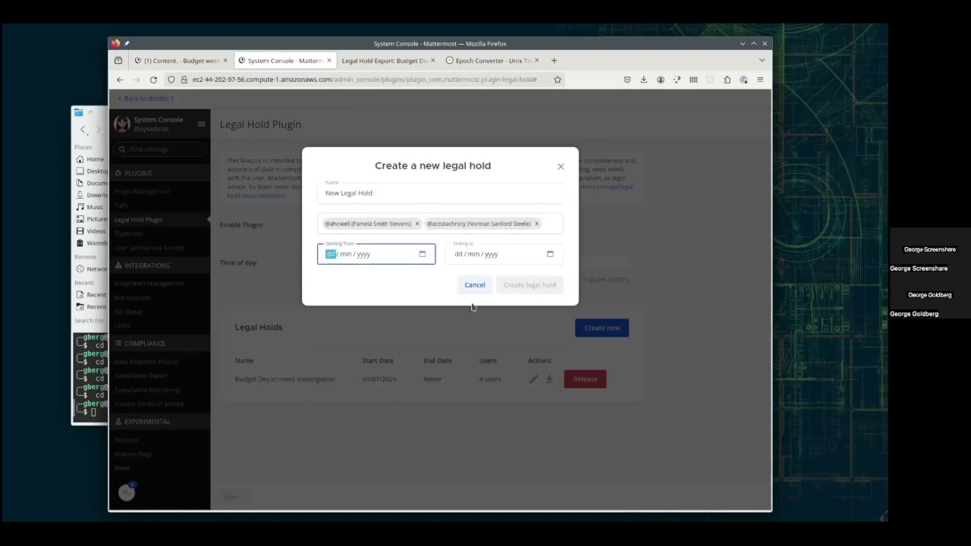
{"action": "type", "text": "01032024"}
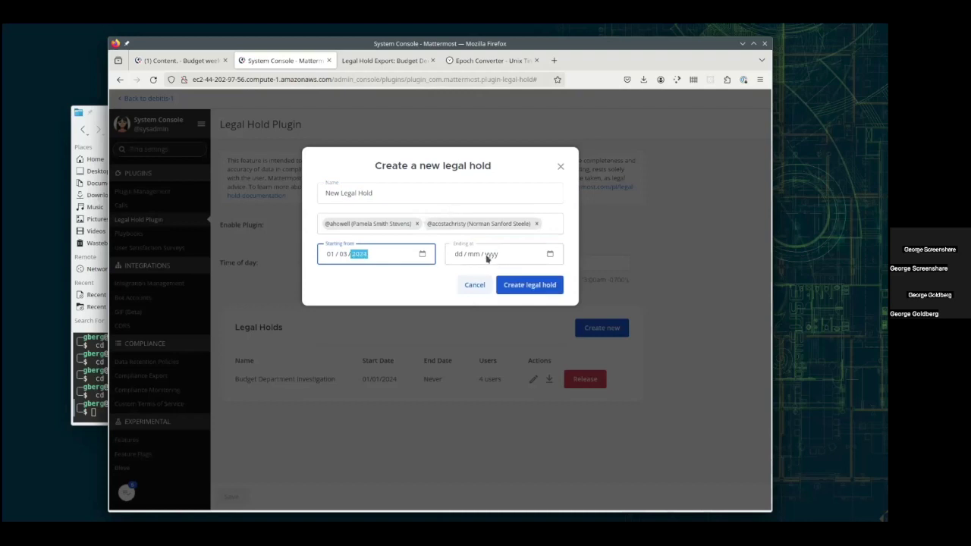
{"action": "left_click", "coordinate": [520, 286]}
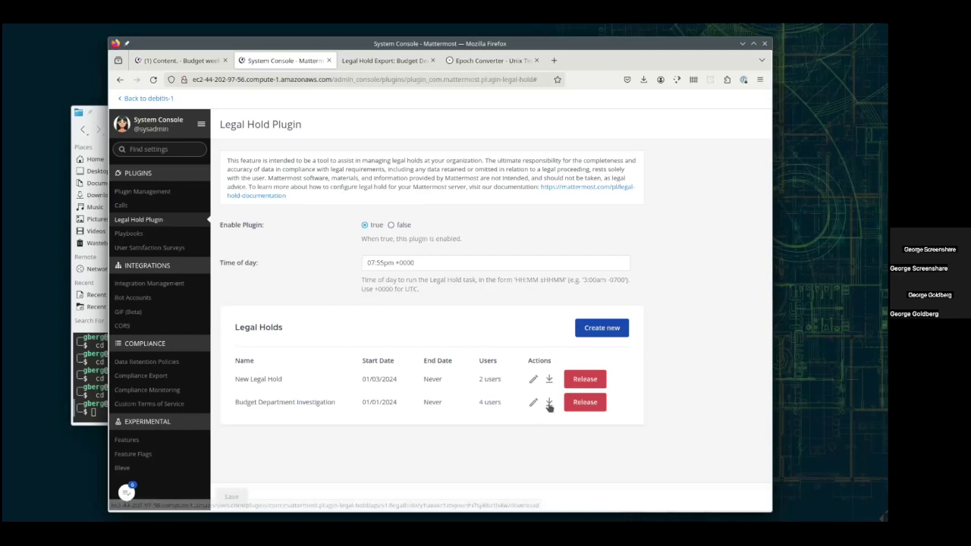
Release the legal hold named "New Legal Hold" and confirm the release.
{"action": "left_click", "coordinate": [597, 384]}
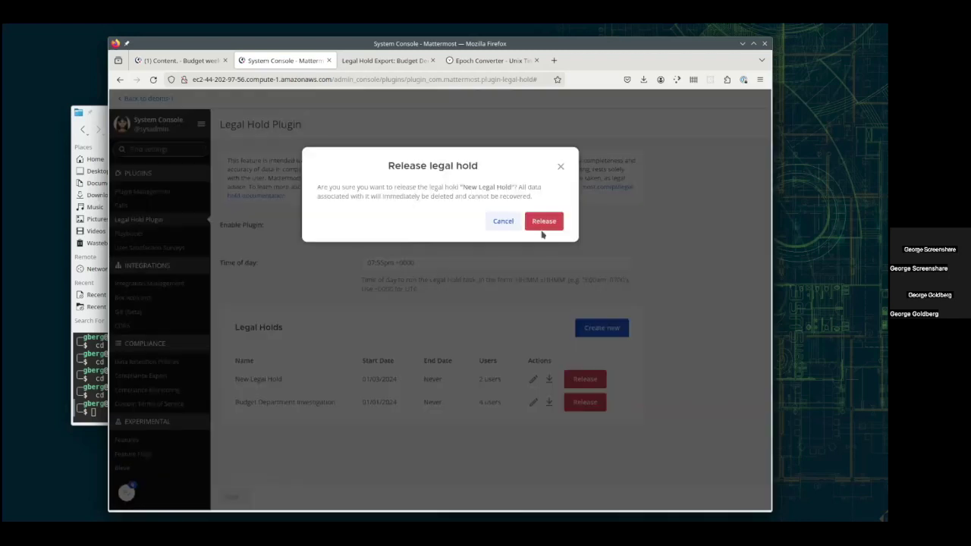
{"action": "left_click", "coordinate": [544, 223]}
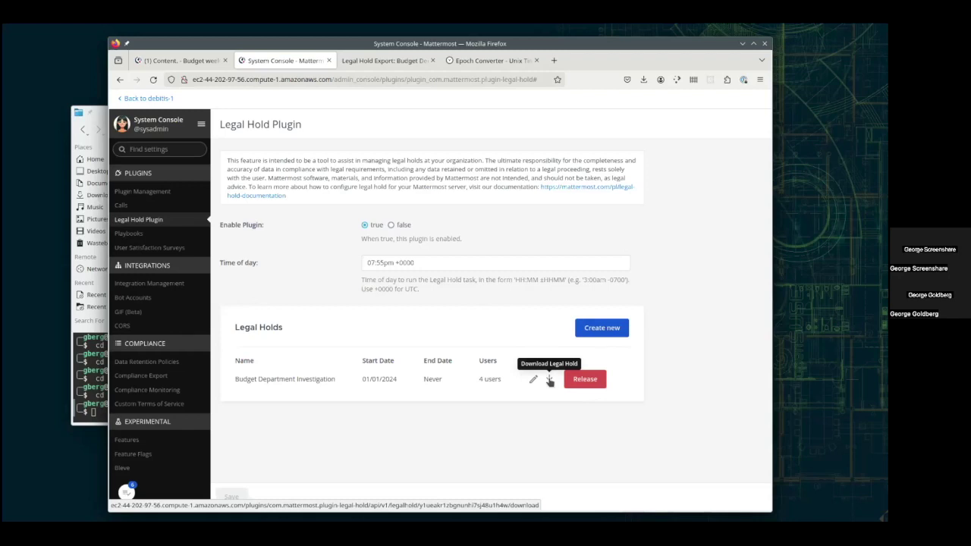
Download the data of the Budget Department Investigation legal hold.
{"action": "left_click", "coordinate": [550, 380]}
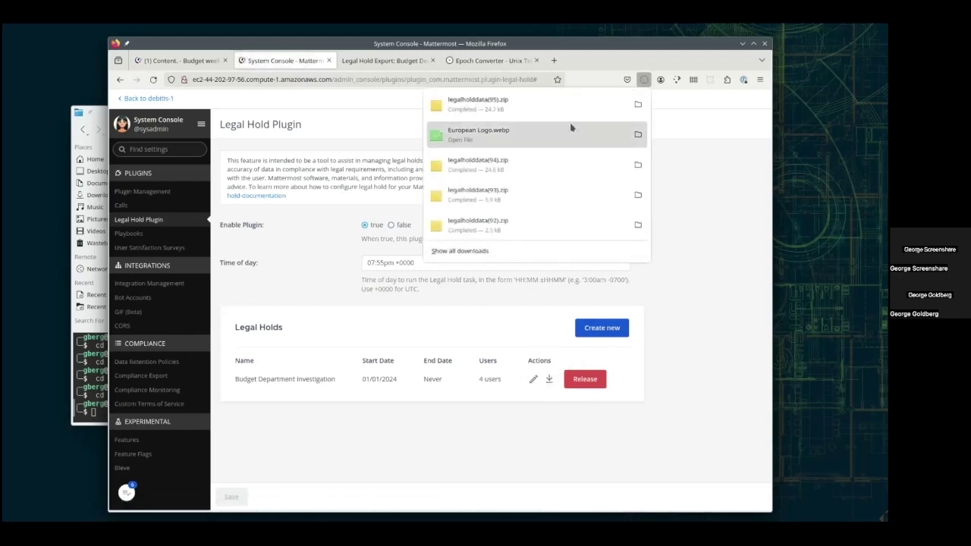
{"action": "left_click", "coordinate": [706, 207]}
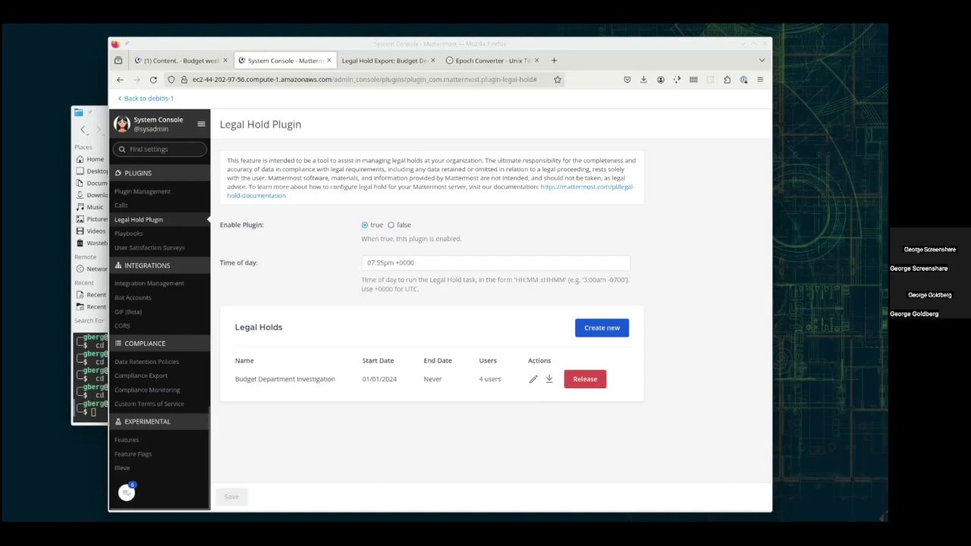
Switch to the Dolphin file manager, open legalholddata.zip from the legalhold folder, and expand its budget-department-investigation folder.
{"action": "left_click", "coordinate": [100, 116]}
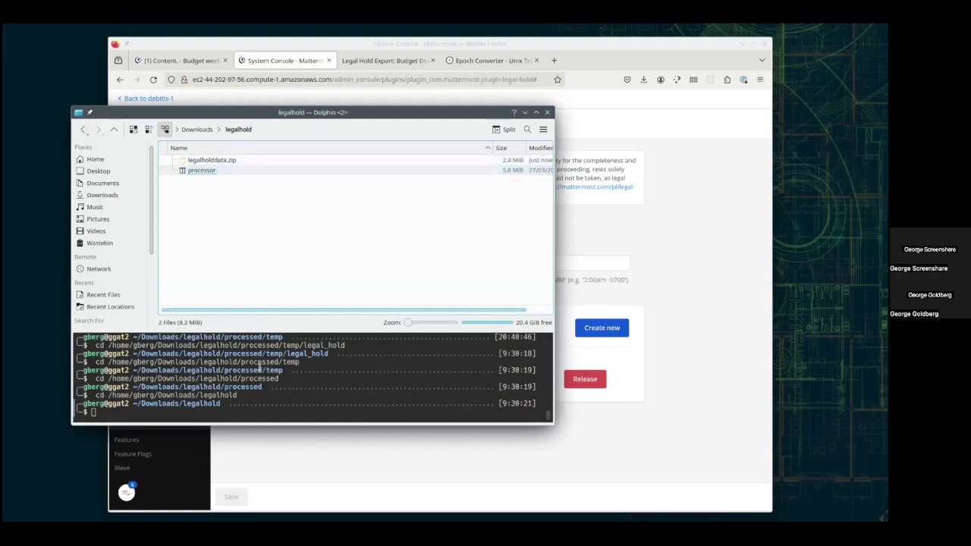
{"action": "left_click", "coordinate": [223, 161]}
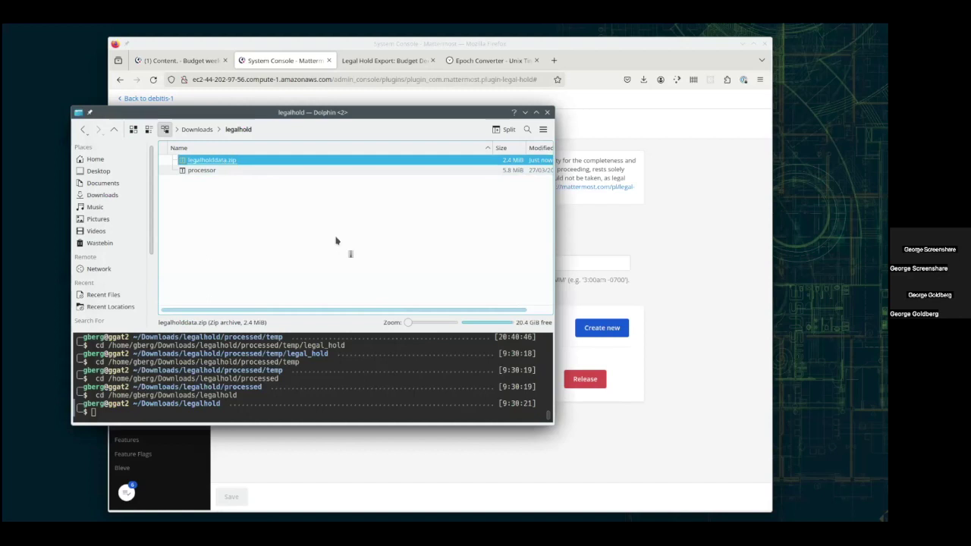
{"action": "left_click_drag", "start_coordinate": [3, 182], "coordinate": [393, 90]}
{"action": "left_click", "coordinate": [117, 155]}
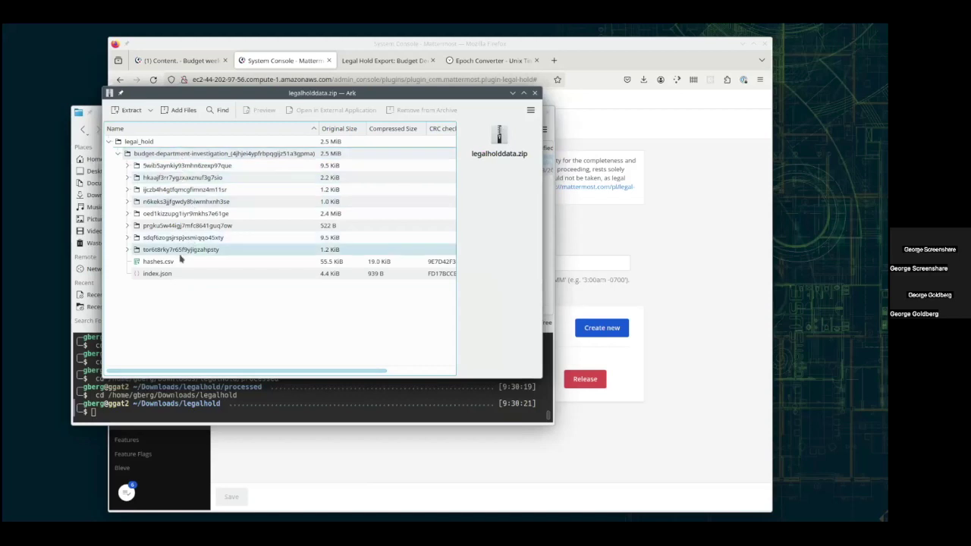
Examine the users, channels and direct messages listed in the archive's index.json, then close the preview.
{"action": "left_click", "coordinate": [182, 278]}
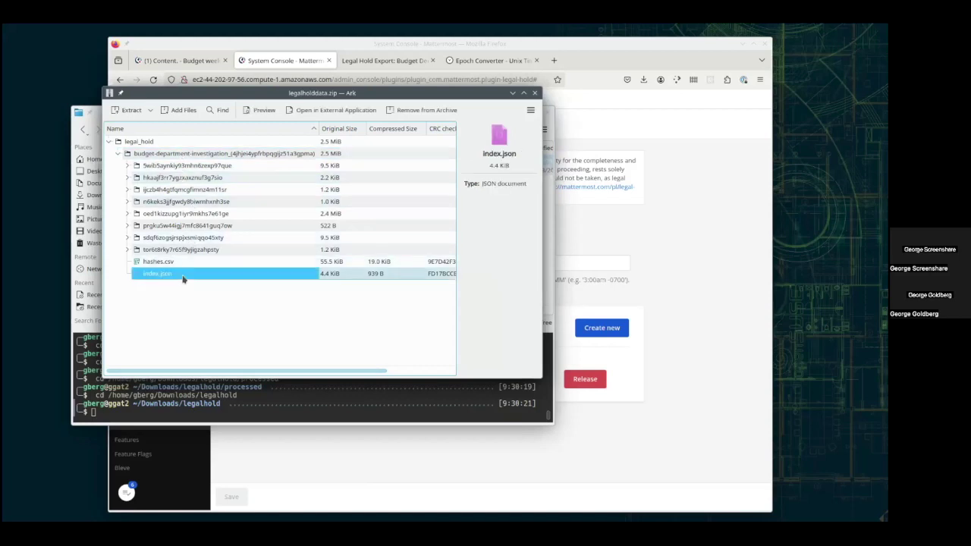
{"action": "double_click", "coordinate": [182, 276]}
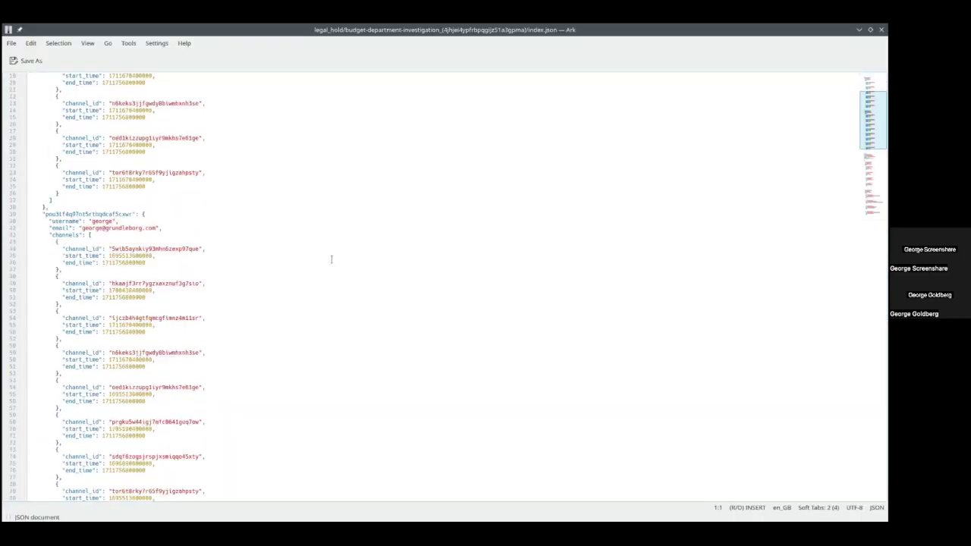
{"action": "scroll", "coordinate": [332, 259], "scroll_direction": "down", "scroll_amount": 20}
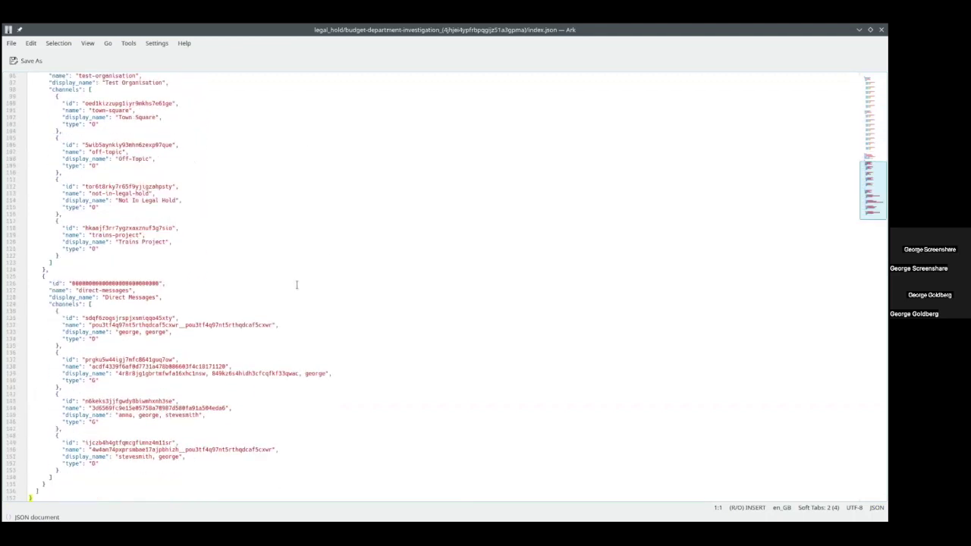
{"action": "scroll", "coordinate": [296, 285], "scroll_direction": "up", "scroll_amount": 20}
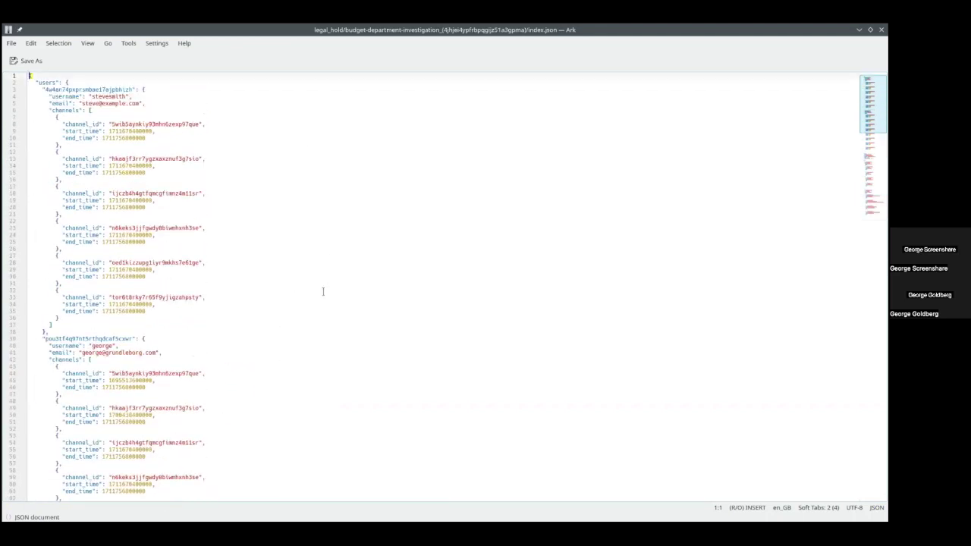
{"action": "scroll", "coordinate": [332, 270], "scroll_direction": "down", "scroll_amount": 9}
{"action": "scroll", "coordinate": [334, 267], "scroll_direction": "down", "scroll_amount": 10}
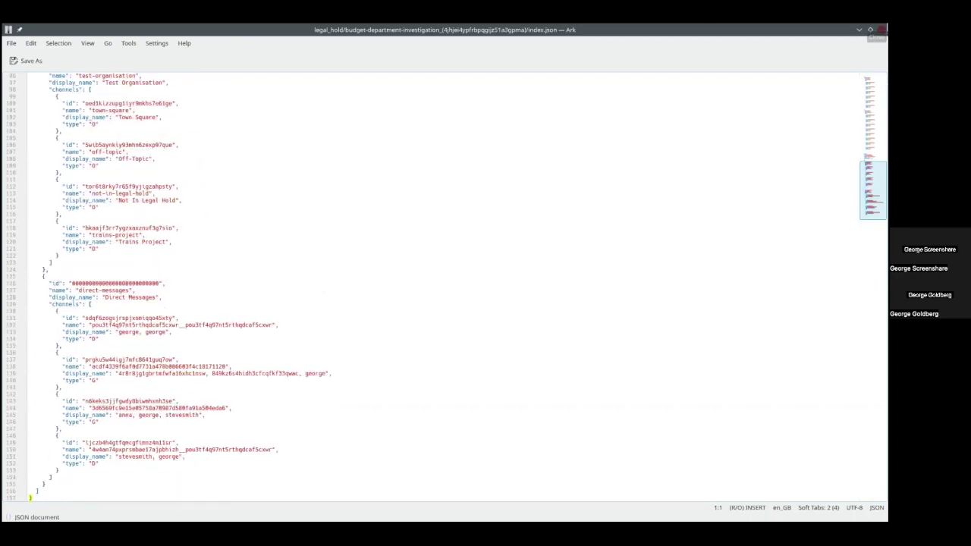
{"action": "left_click", "coordinate": [883, 29]}
Examine the file paths and hashes listed in the archive's hashes.csv.
{"action": "double_click", "coordinate": [204, 263]}
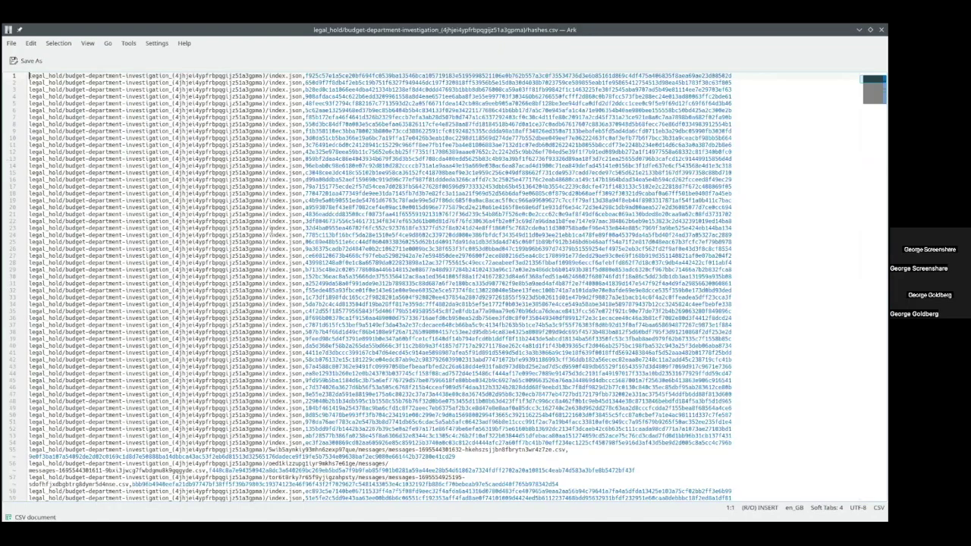
{"action": "left_click_drag", "start_coordinate": [874, 90], "coordinate": [871, 179]}
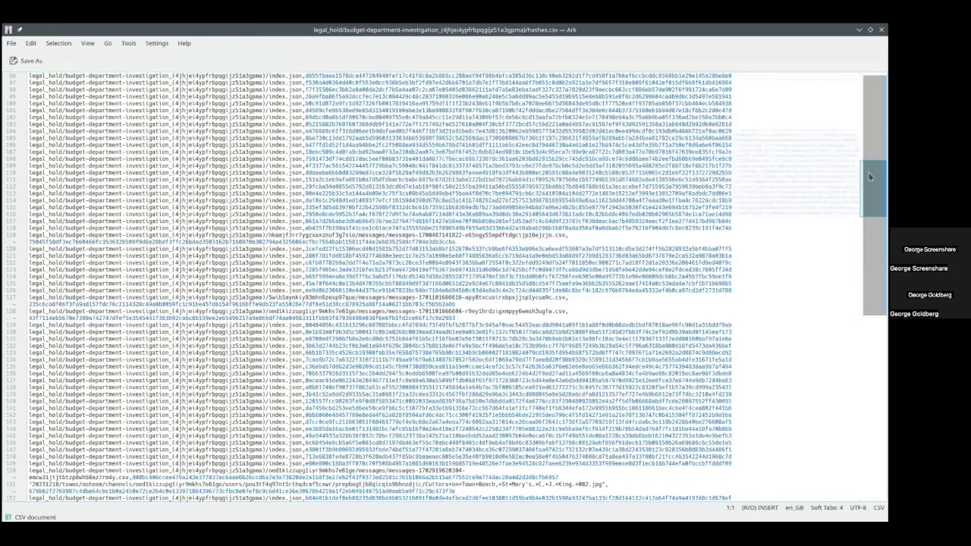
{"action": "scroll", "coordinate": [871, 177], "scroll_direction": "up", "scroll_amount": 6}
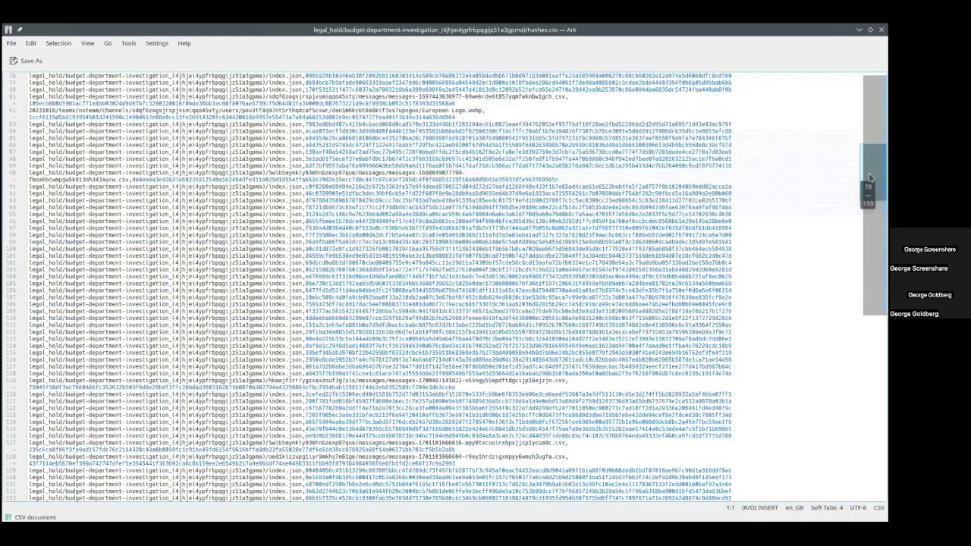
{"action": "left_click_drag", "start_coordinate": [871, 178], "coordinate": [871, 300]}
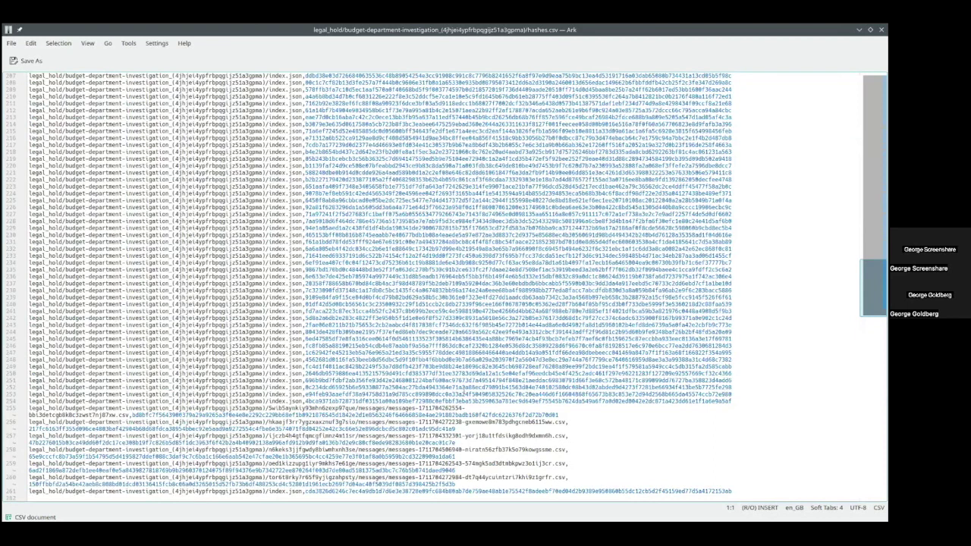
{"action": "scroll", "coordinate": [380, 288], "scroll_direction": "up", "scroll_amount": 14}
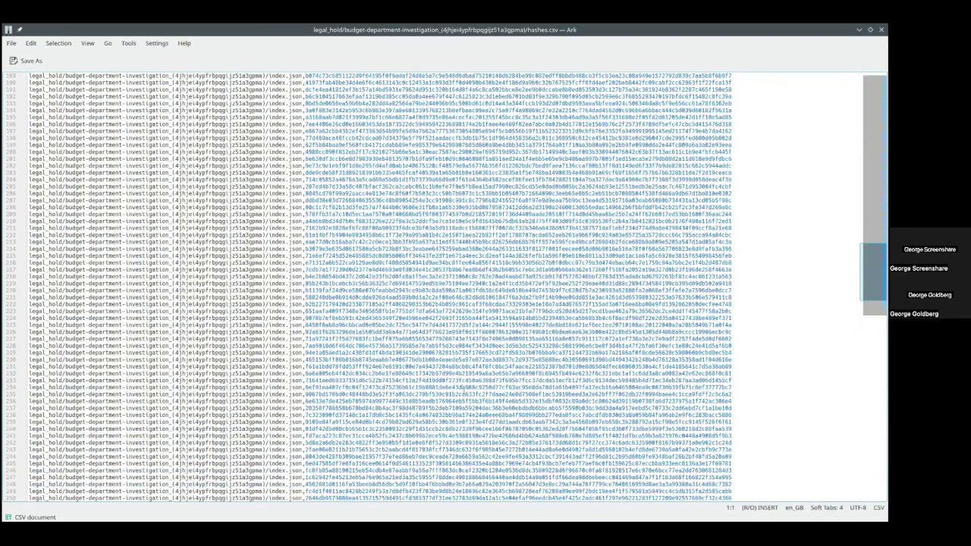
Go back through hashes.csv to its first line and close the preview.
{"action": "scroll", "coordinate": [379, 289], "scroll_direction": "up", "scroll_amount": 14}
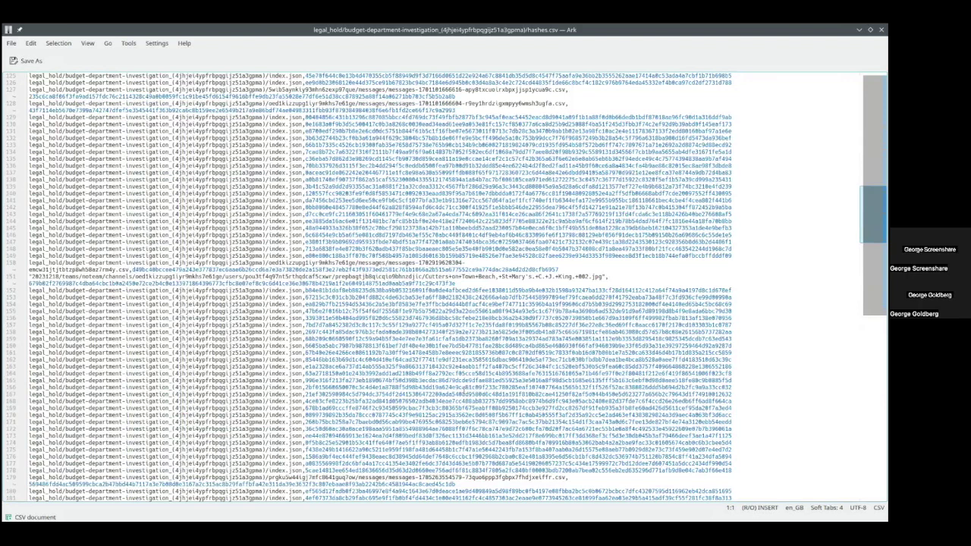
{"action": "scroll", "coordinate": [379, 288], "scroll_direction": "up", "scroll_amount": 20}
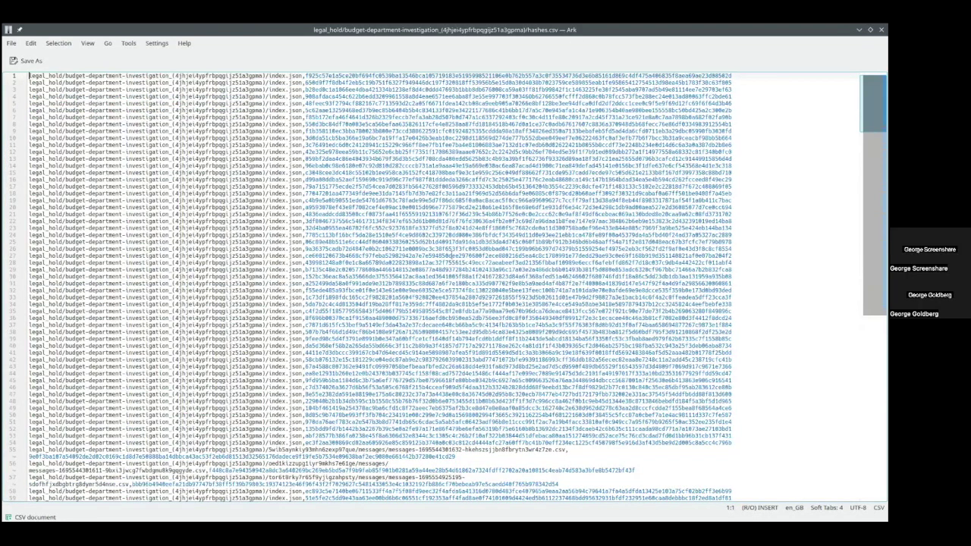
{"action": "key", "text": "ctrl+a"}
{"action": "left_click", "coordinate": [881, 30]}
{"action": "left_click", "coordinate": [213, 299]}
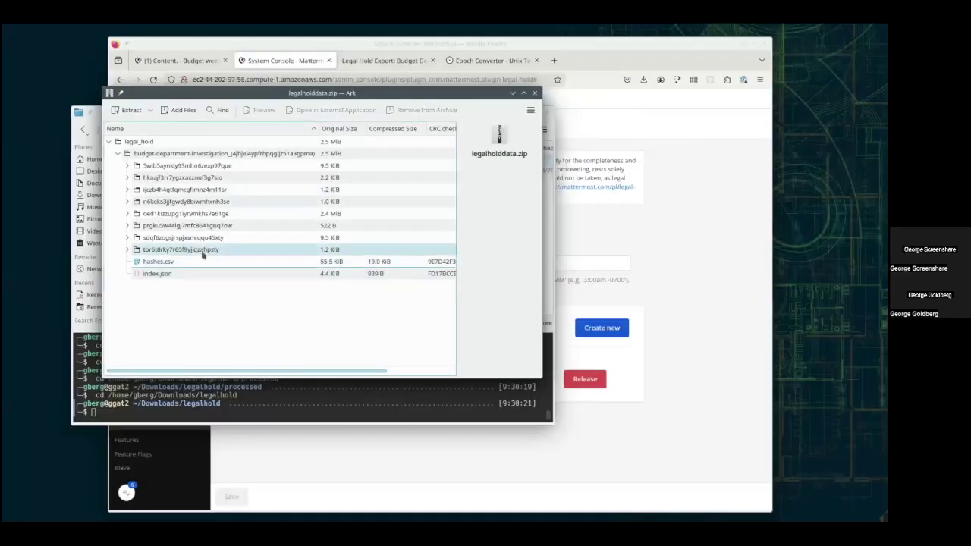
Expand the first channel folder to its message CSVs and the oed1kizzupg1iyr9mkhs7e61ge folder down to its attached JPG, then close the archive.
{"action": "left_click", "coordinate": [128, 166]}
{"action": "left_click", "coordinate": [137, 178]}
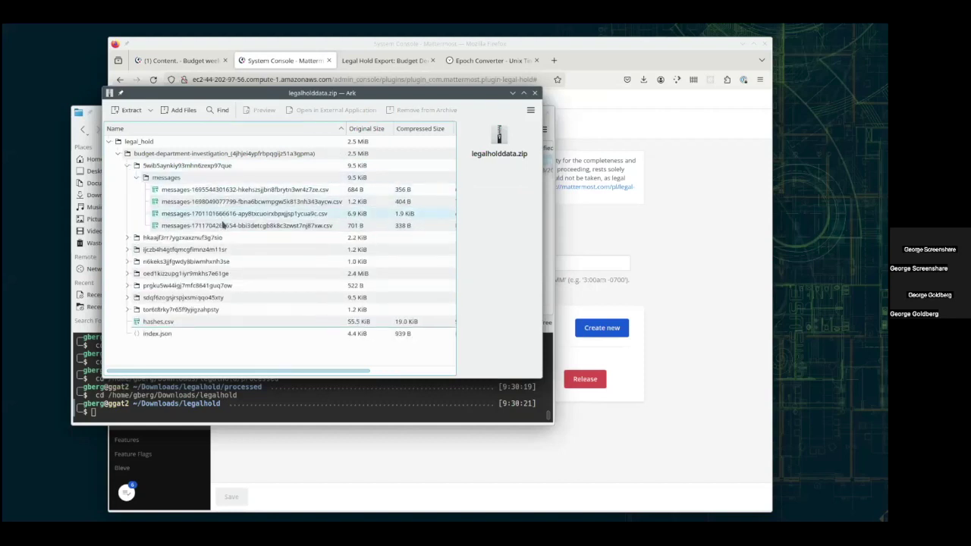
{"action": "left_click", "coordinate": [126, 276]}
{"action": "left_click", "coordinate": [125, 275]}
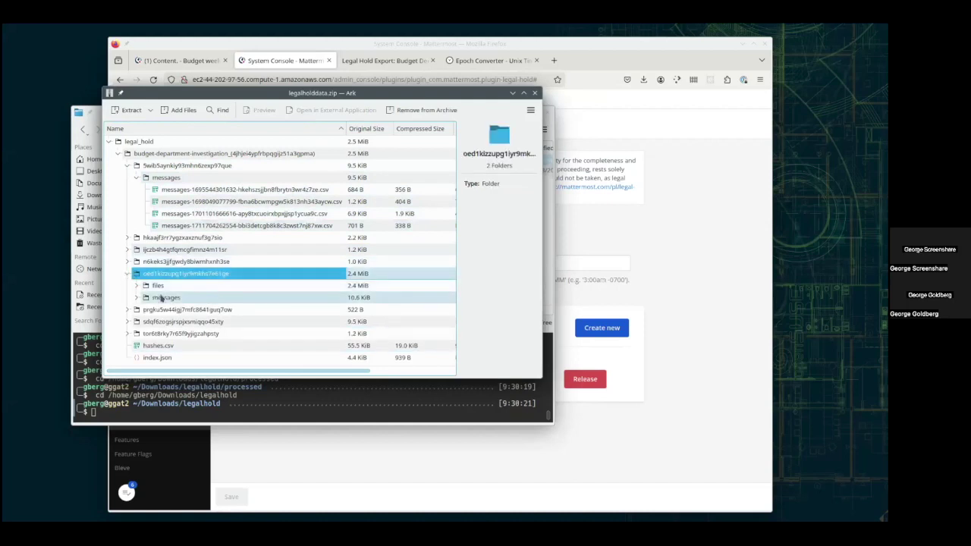
{"action": "left_click", "coordinate": [137, 285]}
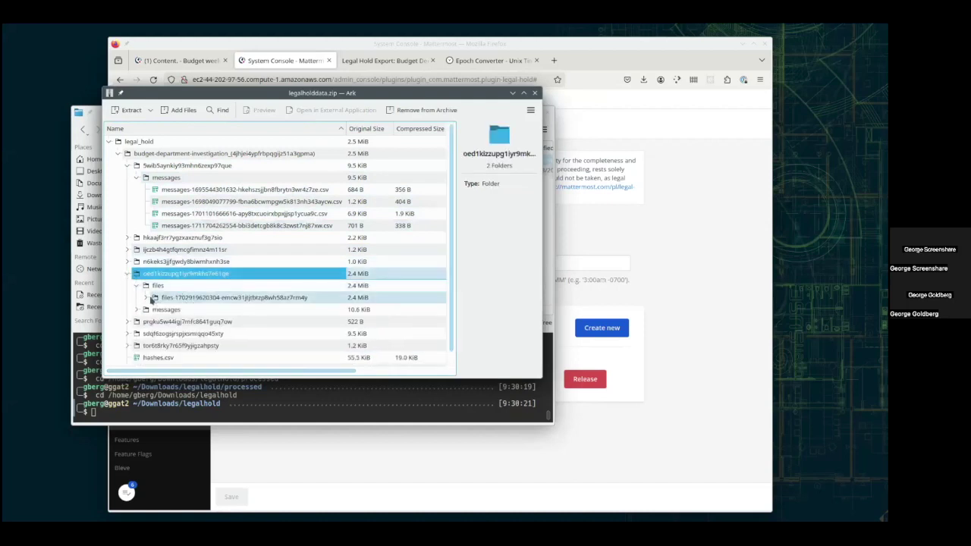
{"action": "left_click", "coordinate": [147, 299]}
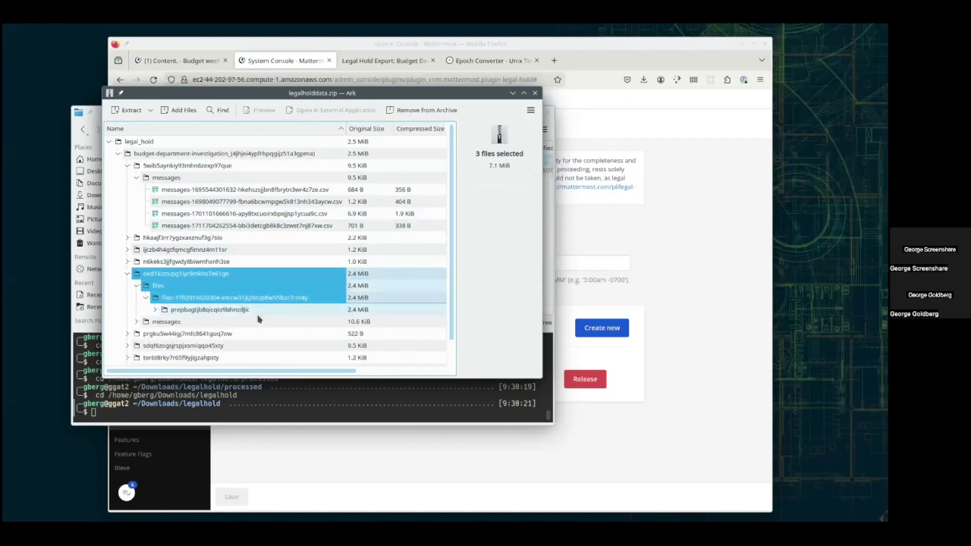
{"action": "left_click", "coordinate": [155, 310]}
{"action": "scroll", "coordinate": [235, 339], "scroll_direction": "down", "scroll_amount": 1}
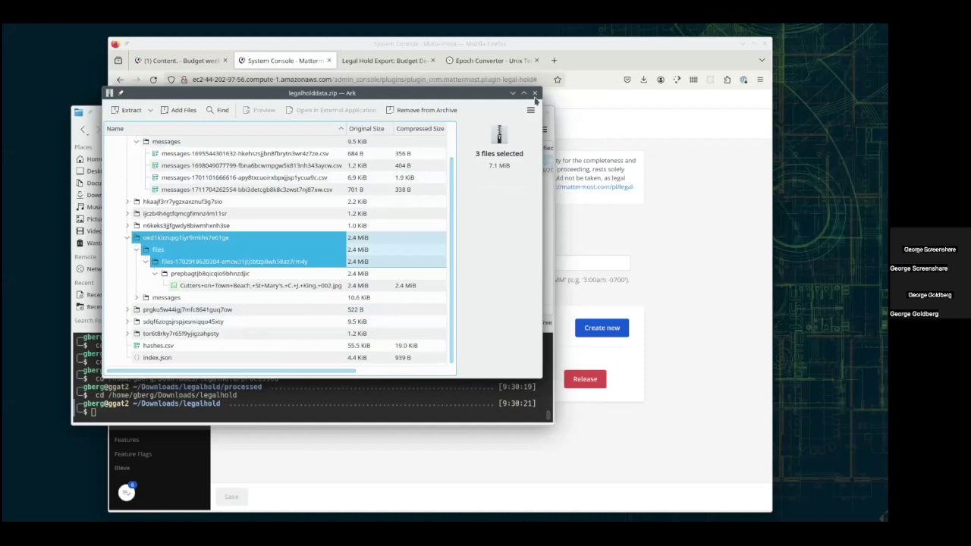
{"action": "left_click", "coordinate": [524, 94]}
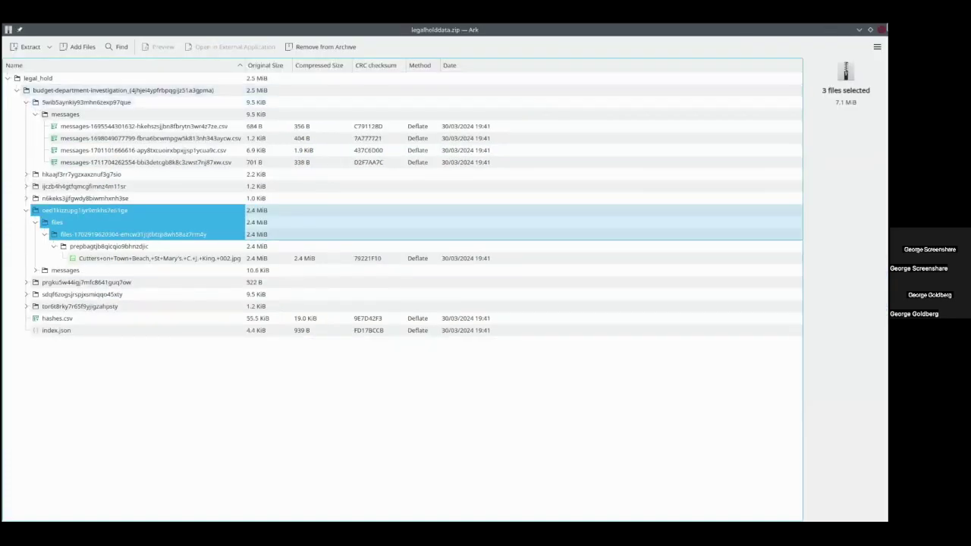
{"action": "left_click", "coordinate": [883, 28]}
Run the legal hold processor in the terminal on the downloaded archive with --output-path processed.
{"action": "key", "text": "Up"}
{"action": "key", "text": "Up"}
{"action": "key", "text": "Up"}
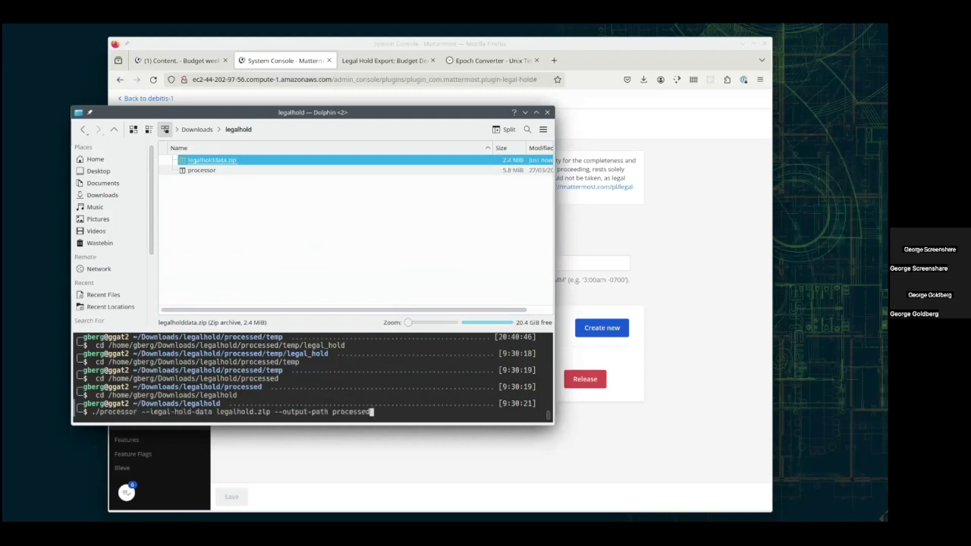
{"action": "key", "text": "Return"}
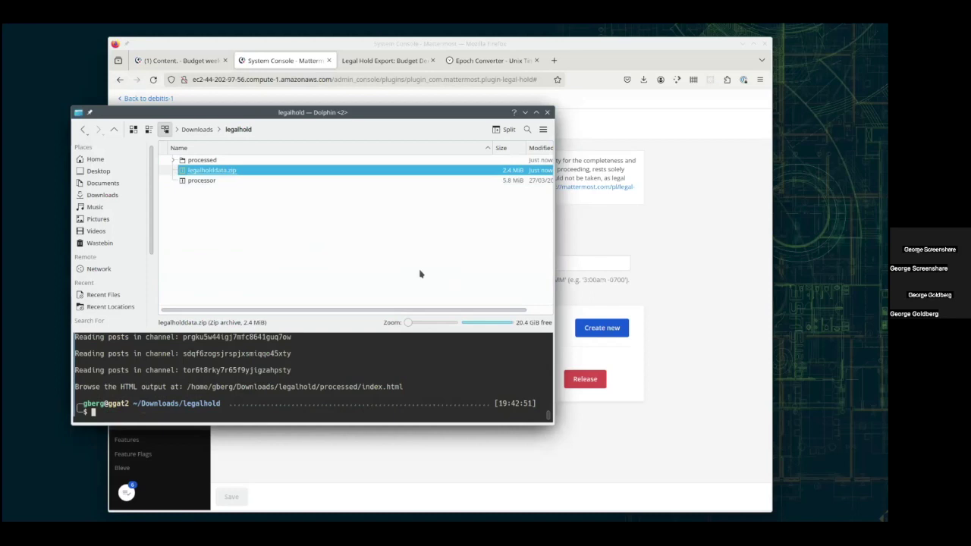
Open index.html from the new processed folder and bring its page in Firefox to the front.
{"action": "left_click", "coordinate": [259, 219]}
{"action": "left_click", "coordinate": [202, 161]}
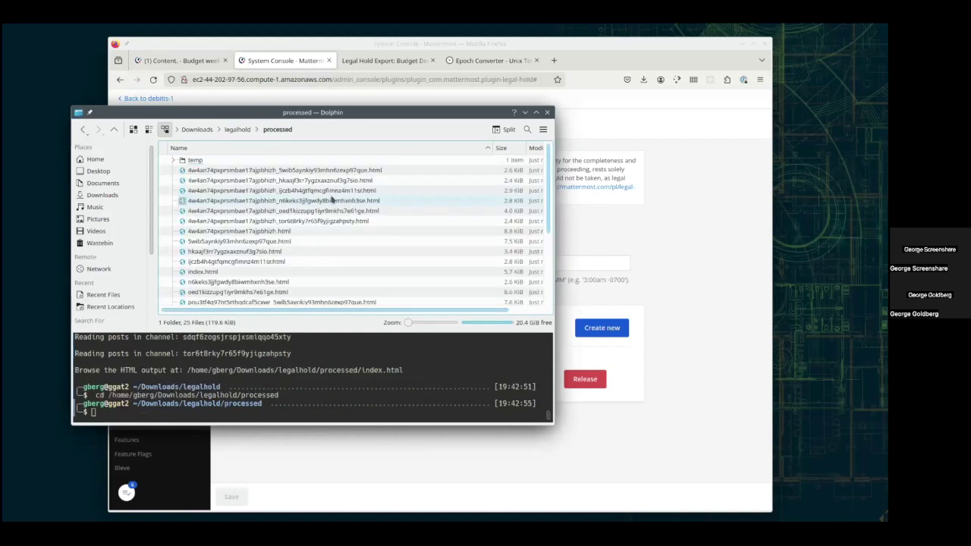
{"action": "scroll", "coordinate": [296, 198], "scroll_direction": "down", "scroll_amount": 2}
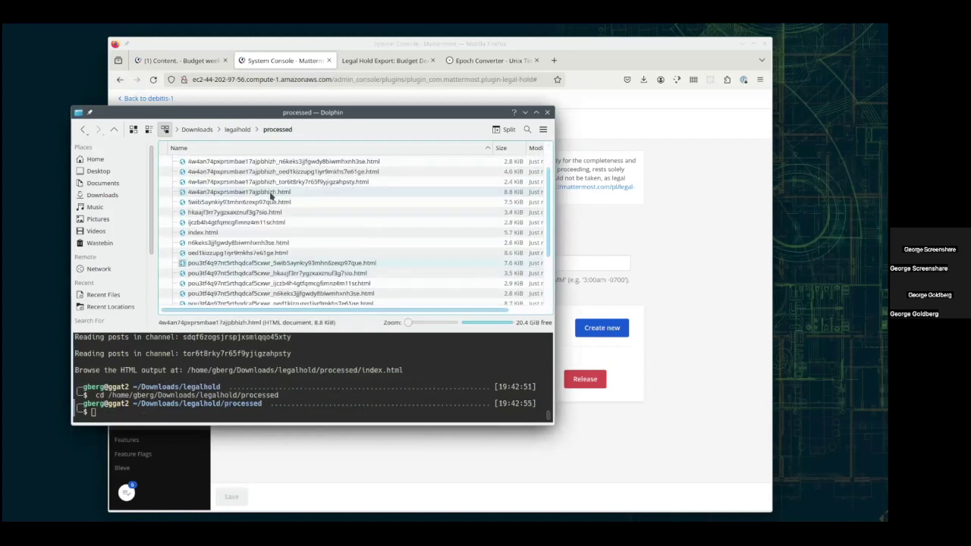
{"action": "double_click", "coordinate": [213, 234]}
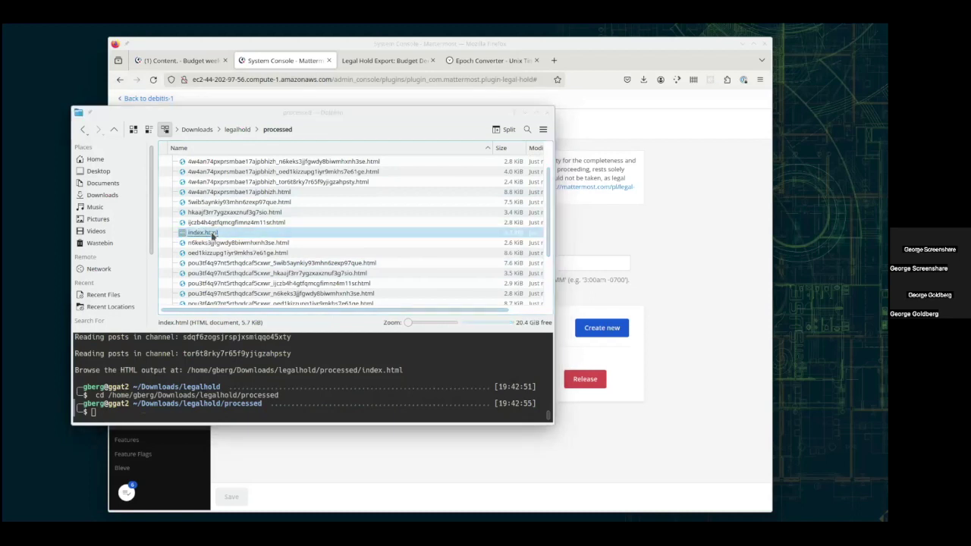
{"action": "left_click_drag", "start_coordinate": [213, 233], "coordinate": [380, 61]}
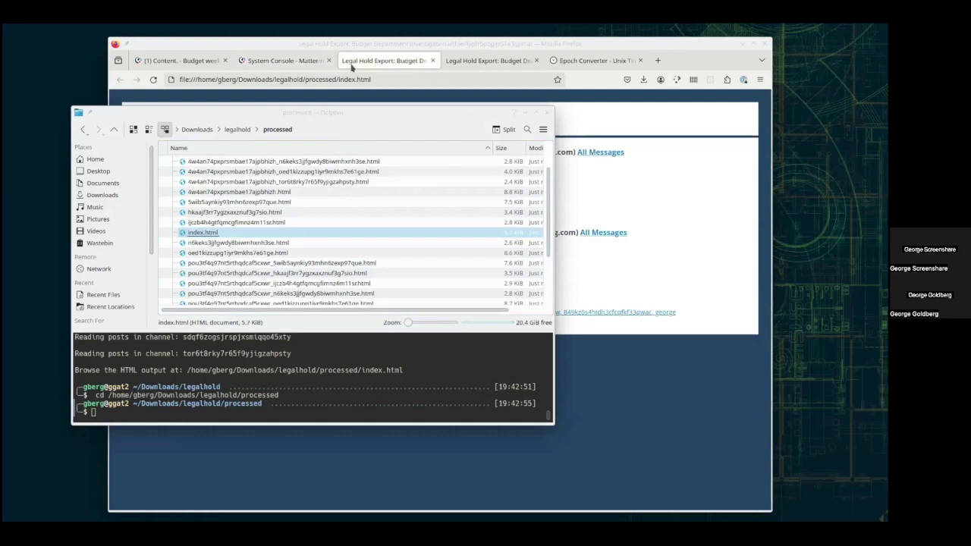
{"action": "left_click", "coordinate": [433, 48]}
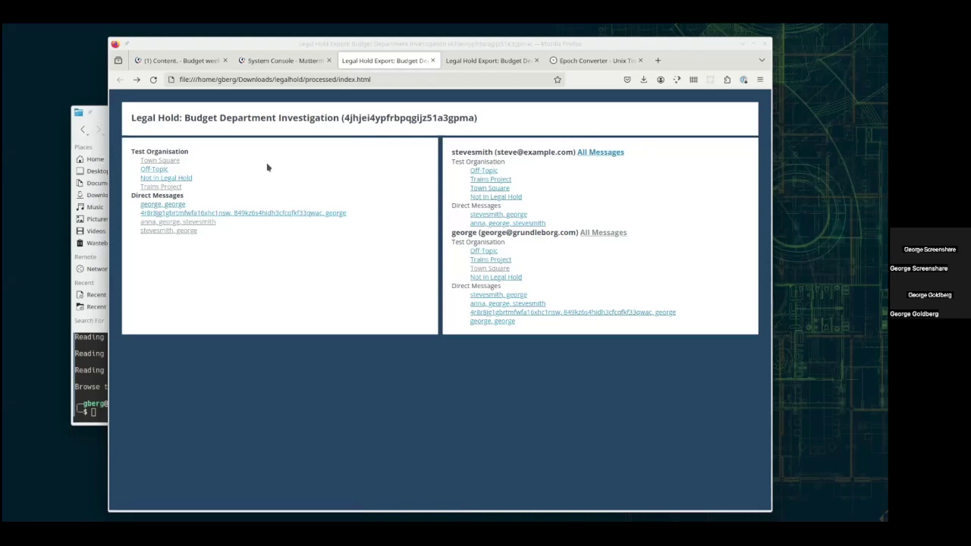
Review the exported Town Square channel's messages and its file attachment, then return to the legal hold index page.
{"action": "left_click", "coordinate": [170, 162]}
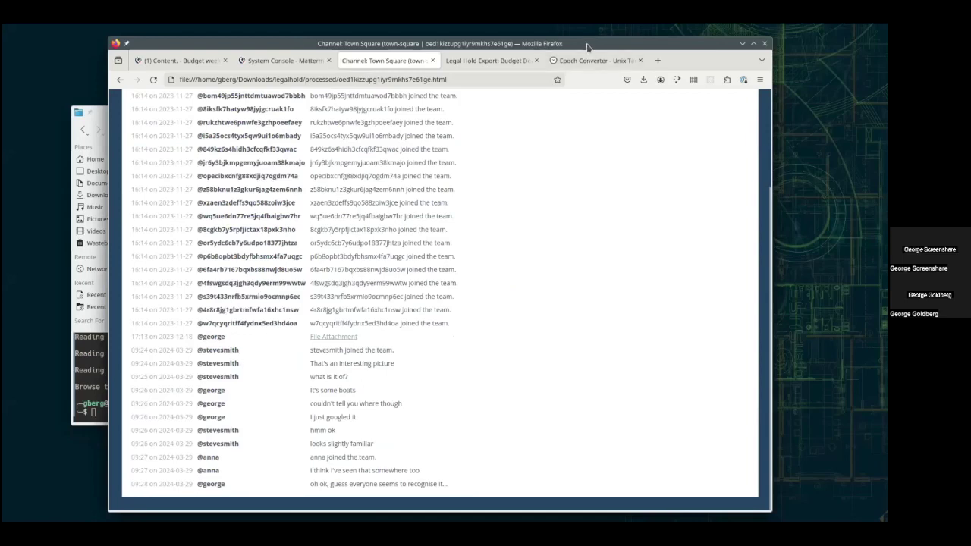
{"action": "left_click_drag", "start_coordinate": [589, 46], "coordinate": [612, 118]}
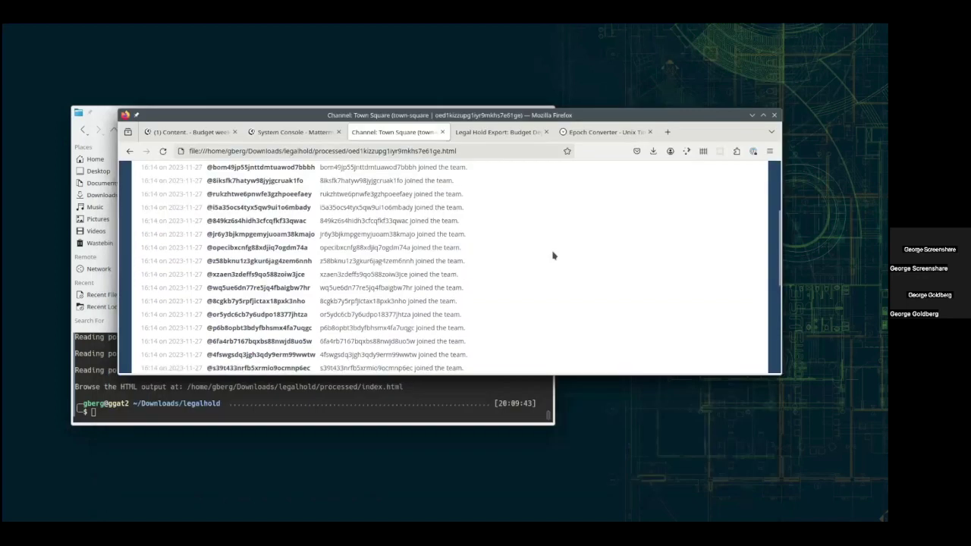
{"action": "scroll", "coordinate": [531, 274], "scroll_direction": "down", "scroll_amount": 5}
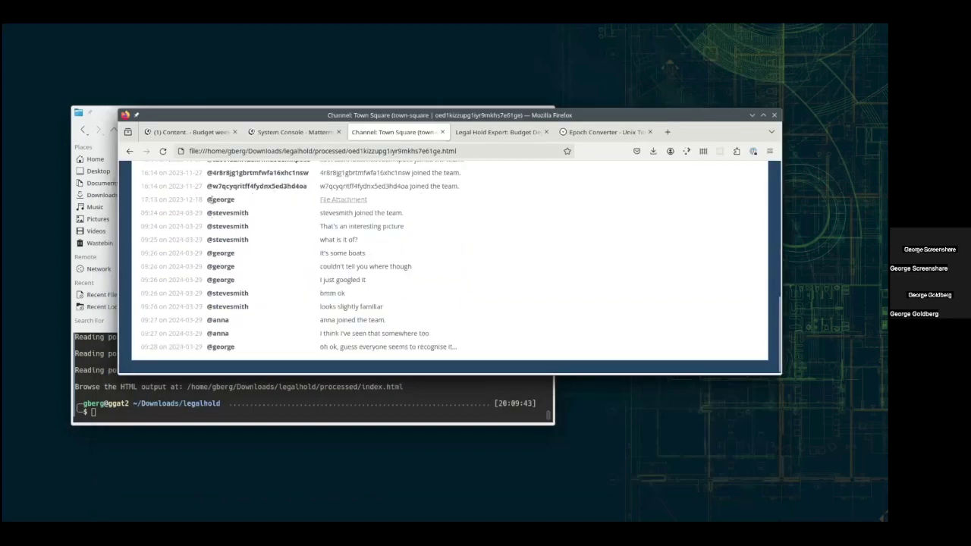
{"action": "left_click", "coordinate": [335, 201]}
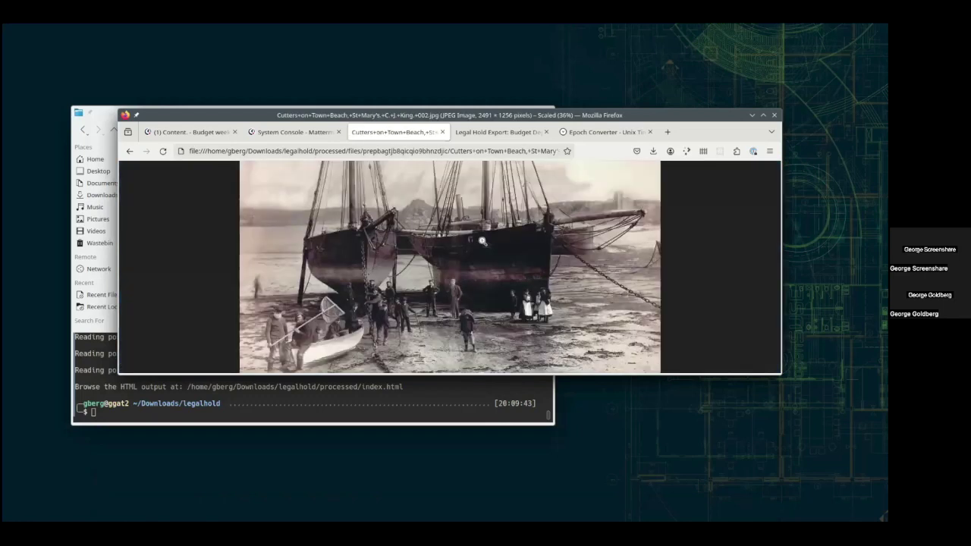
{"action": "left_click", "coordinate": [129, 152]}
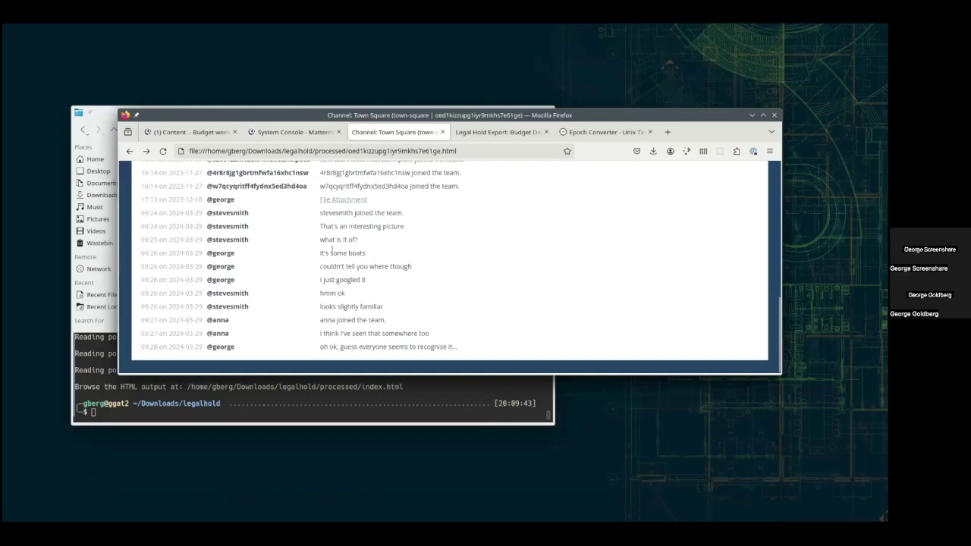
{"action": "left_click", "coordinate": [129, 151]}
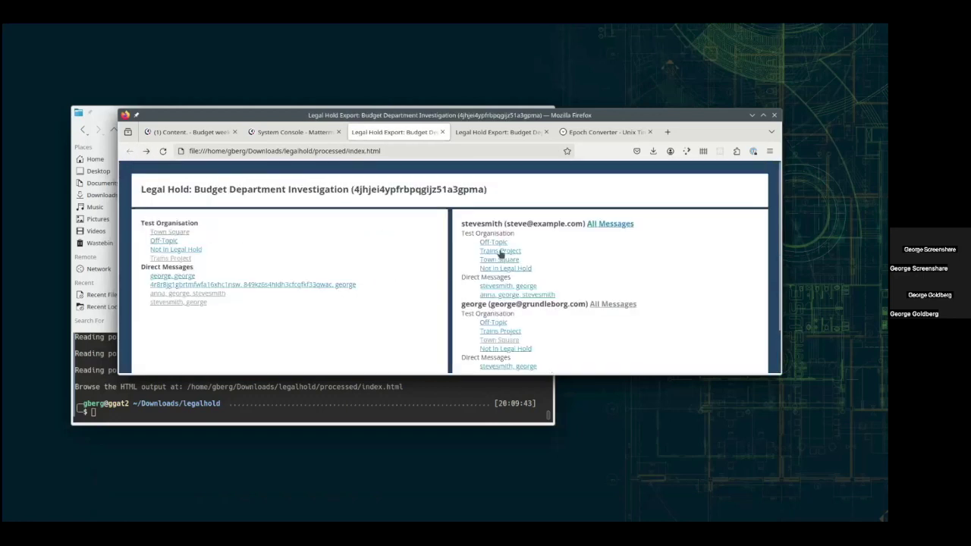
Open All Messages for the first listed user and review the conversations from every channel, enlarging the browser window.
{"action": "scroll", "coordinate": [605, 226], "scroll_direction": "down", "scroll_amount": 1}
{"action": "scroll", "coordinate": [605, 225], "scroll_direction": "up", "scroll_amount": 1}
{"action": "left_click", "coordinate": [610, 224]}
{"action": "scroll", "coordinate": [563, 278], "scroll_direction": "down", "scroll_amount": 10}
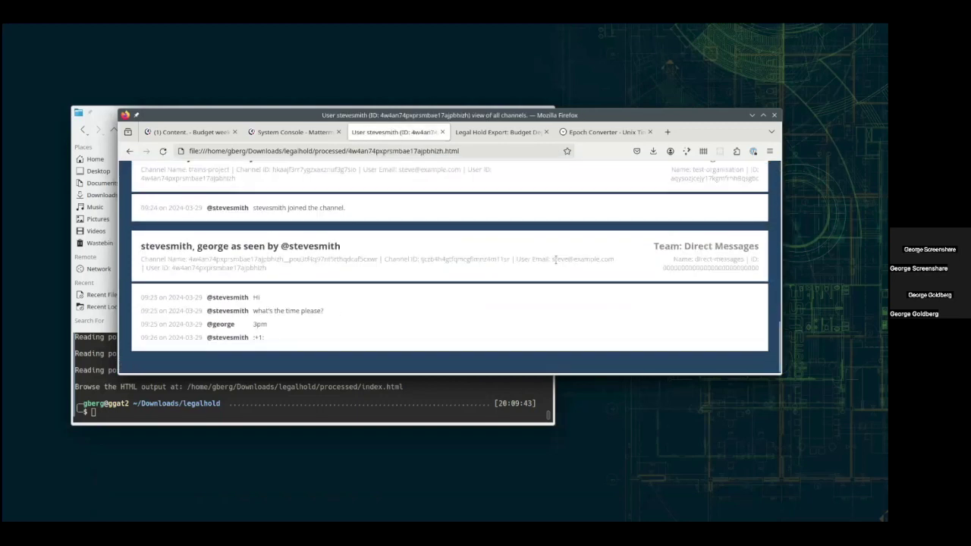
{"action": "scroll", "coordinate": [559, 266], "scroll_direction": "up", "scroll_amount": 8}
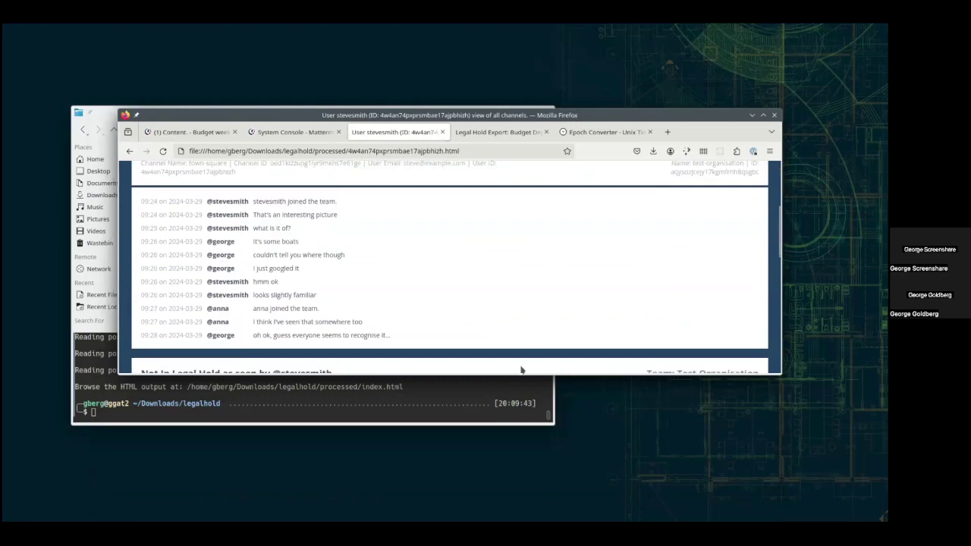
{"action": "left_click_drag", "start_coordinate": [517, 372], "coordinate": [497, 514]}
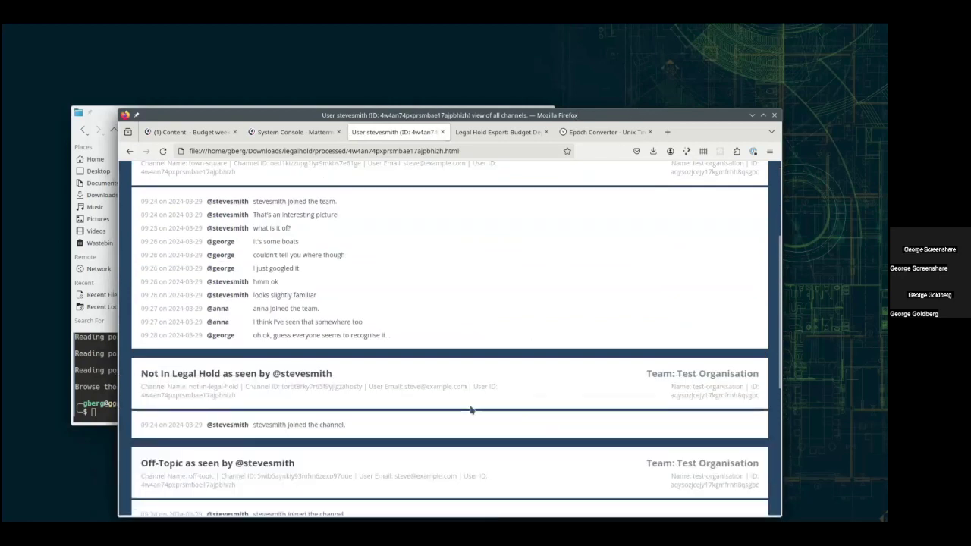
{"action": "scroll", "coordinate": [494, 368], "scroll_direction": "down", "scroll_amount": 5}
{"action": "scroll", "coordinate": [493, 368], "scroll_direction": "up", "scroll_amount": 5}
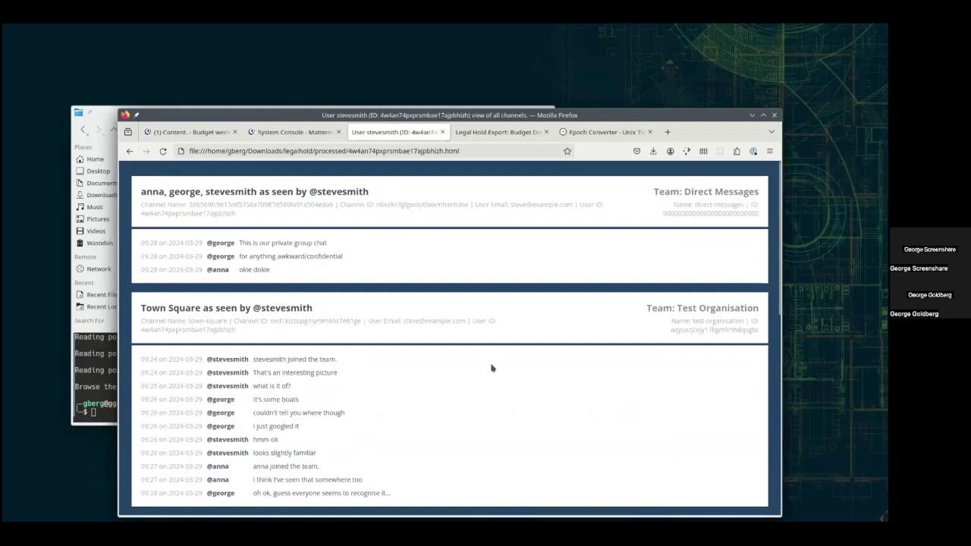
Search the page for "picture" and examine the matching message with the conversation around it.
{"action": "key", "text": "ctrl+f"}
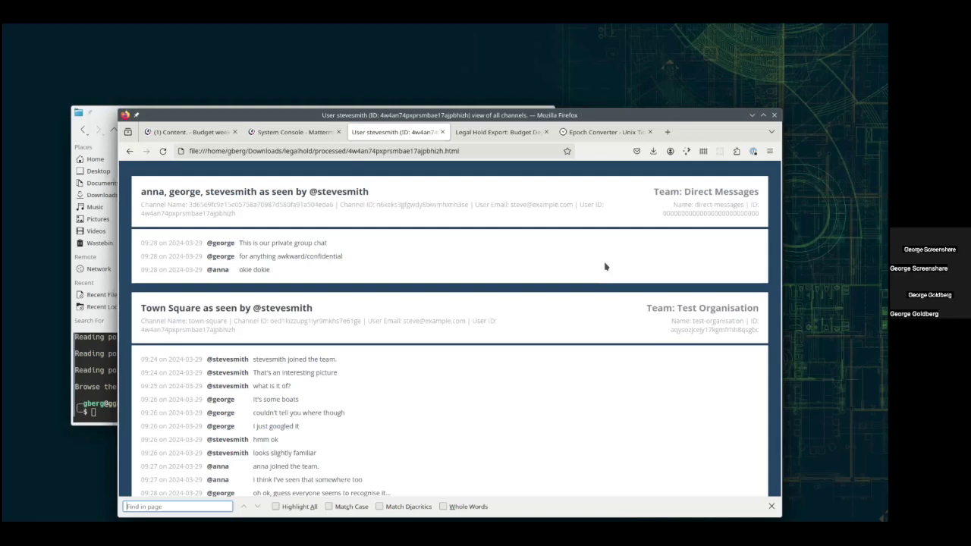
{"action": "type", "text": "hello"}
{"action": "key", "text": "BackSpace"}
{"action": "key", "text": "BackSpace"}
{"action": "key", "text": "BackSpace"}
{"action": "key", "text": "BackSpace"}
{"action": "type", "text": "picture"}
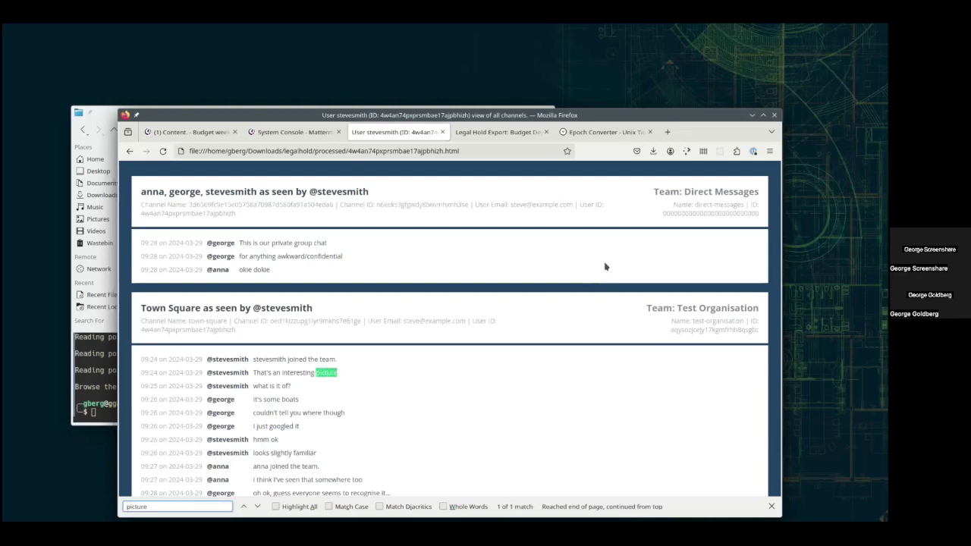
{"action": "left_click", "coordinate": [331, 366]}
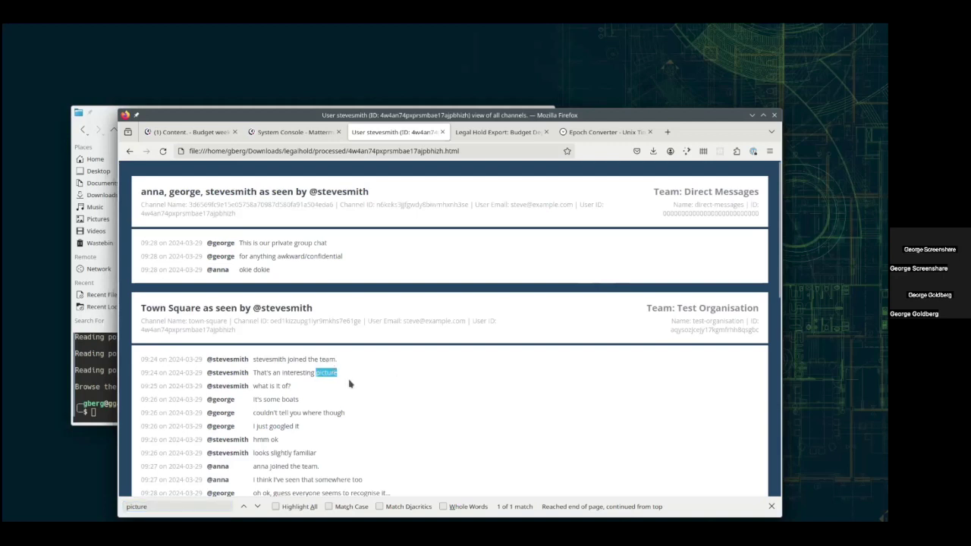
{"action": "scroll", "coordinate": [357, 361], "scroll_direction": "down", "scroll_amount": 5}
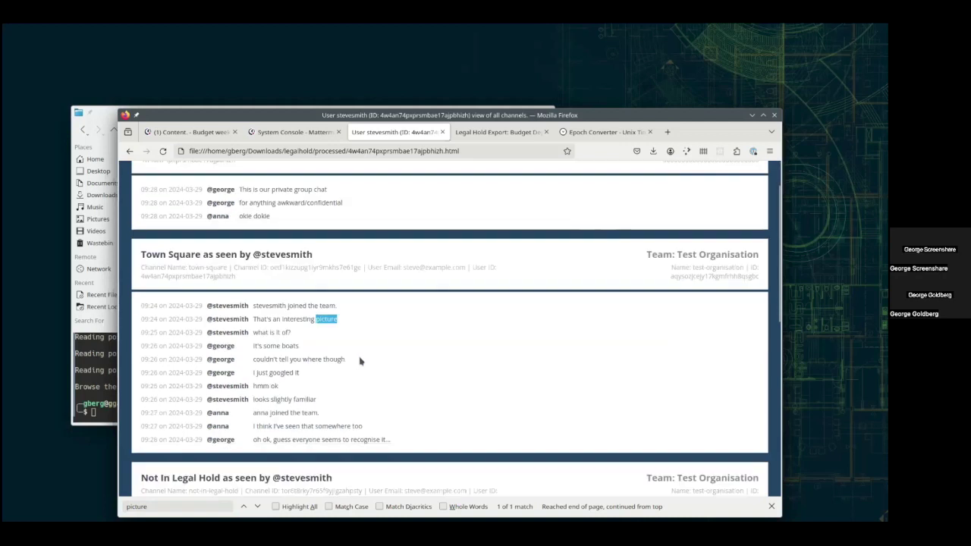
{"action": "scroll", "coordinate": [347, 357], "scroll_direction": "up", "scroll_amount": 5}
{"action": "scroll", "coordinate": [334, 346], "scroll_direction": "up", "scroll_amount": 1}
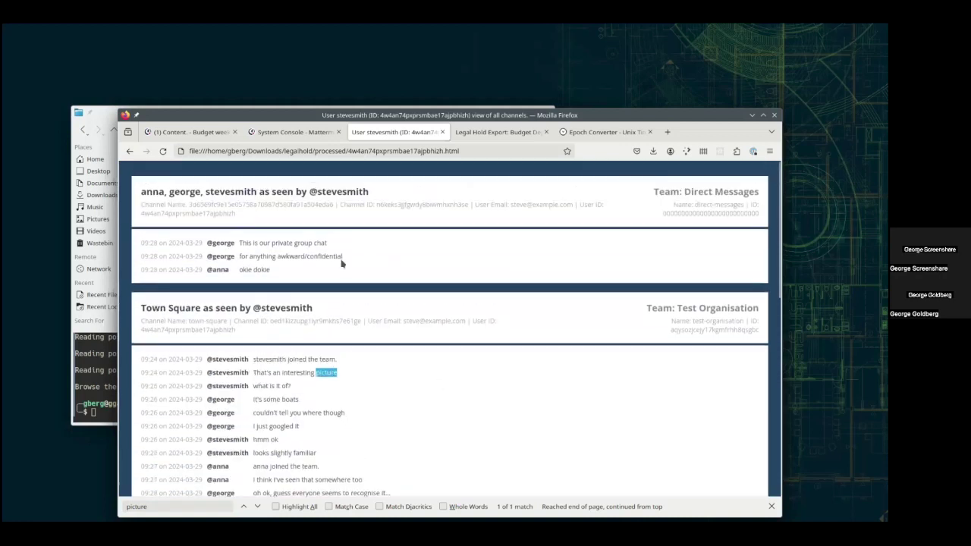